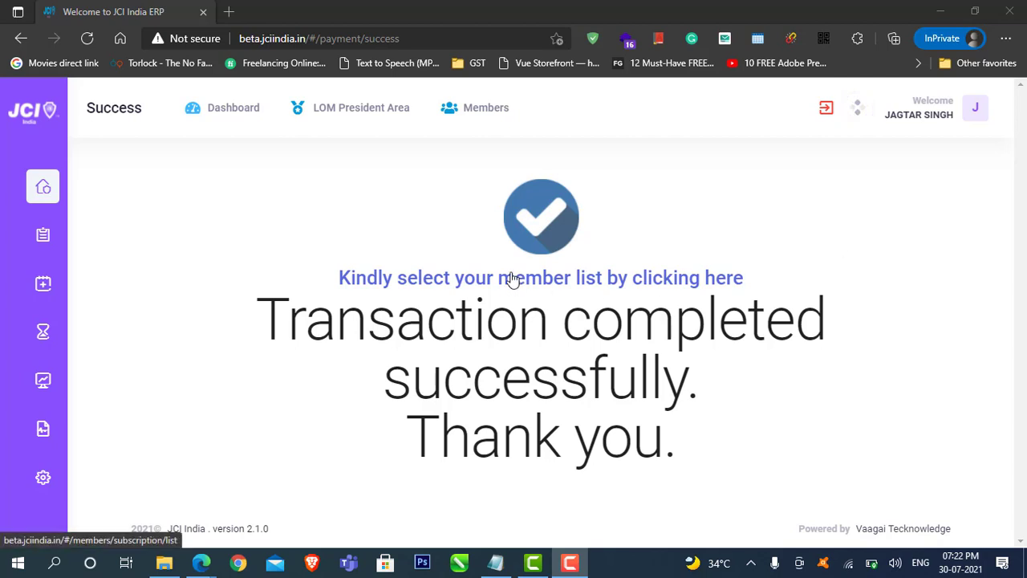
Open the Subscription paid list from the LOM President Area menu
{"action": "left_click", "coordinate": [373, 116]}
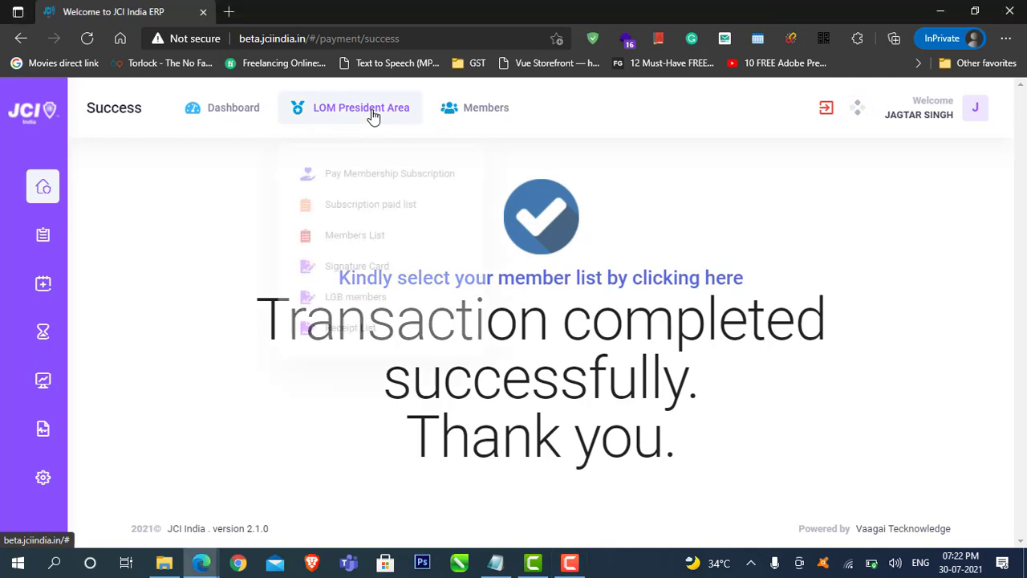
{"action": "left_click", "coordinate": [357, 207]}
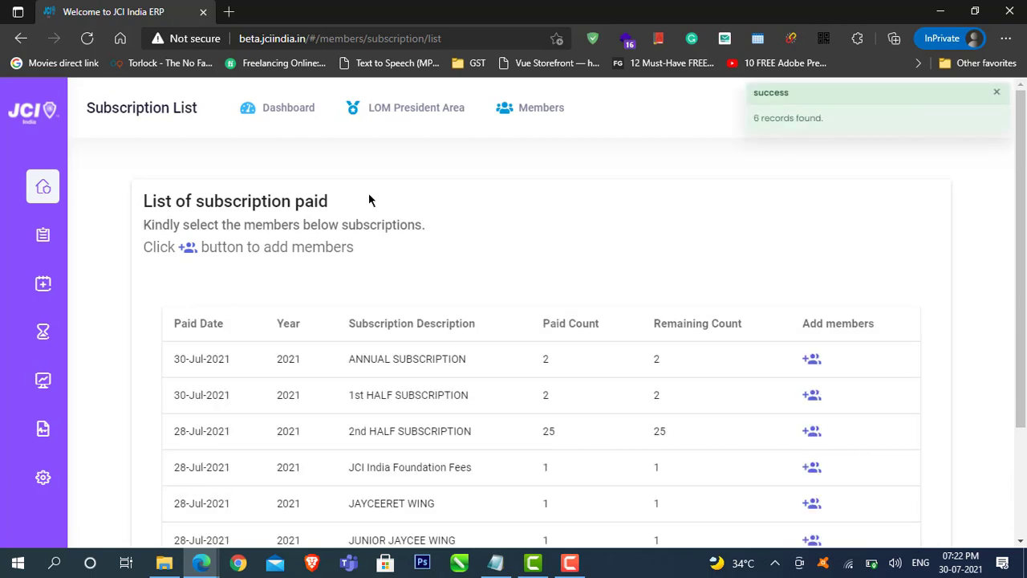
{"action": "left_click_drag", "start_coordinate": [1017, 166], "coordinate": [1009, 218]}
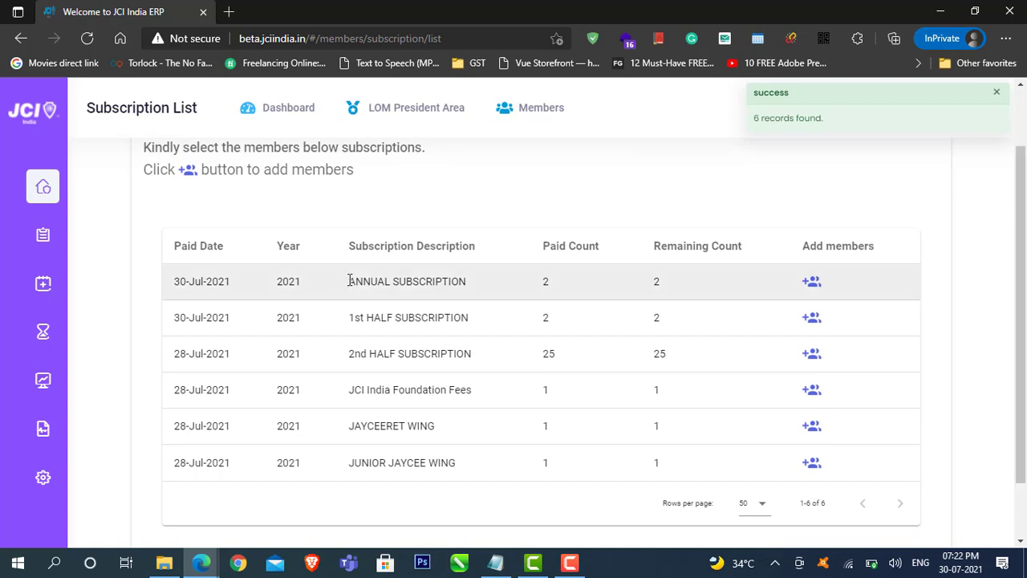
{"action": "left_click_drag", "start_coordinate": [349, 281], "coordinate": [465, 271]}
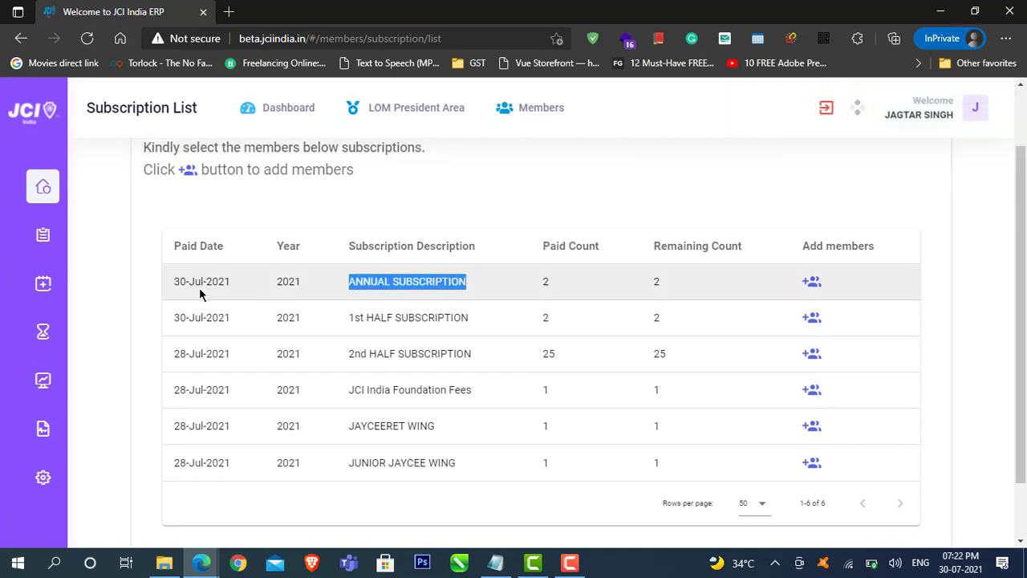
{"action": "left_click_drag", "start_coordinate": [174, 282], "coordinate": [304, 285]}
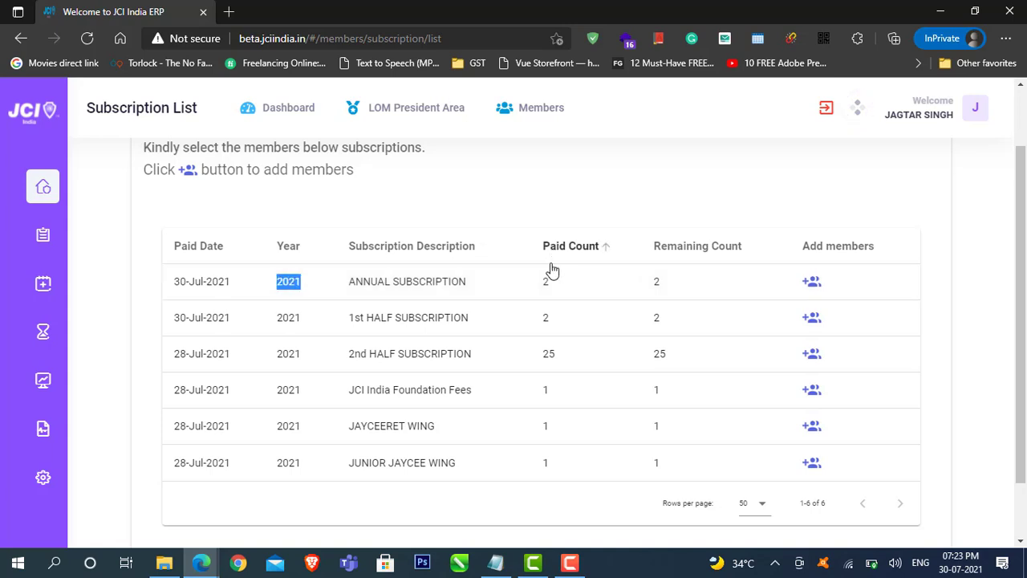
{"action": "left_click_drag", "start_coordinate": [542, 280], "coordinate": [552, 287]}
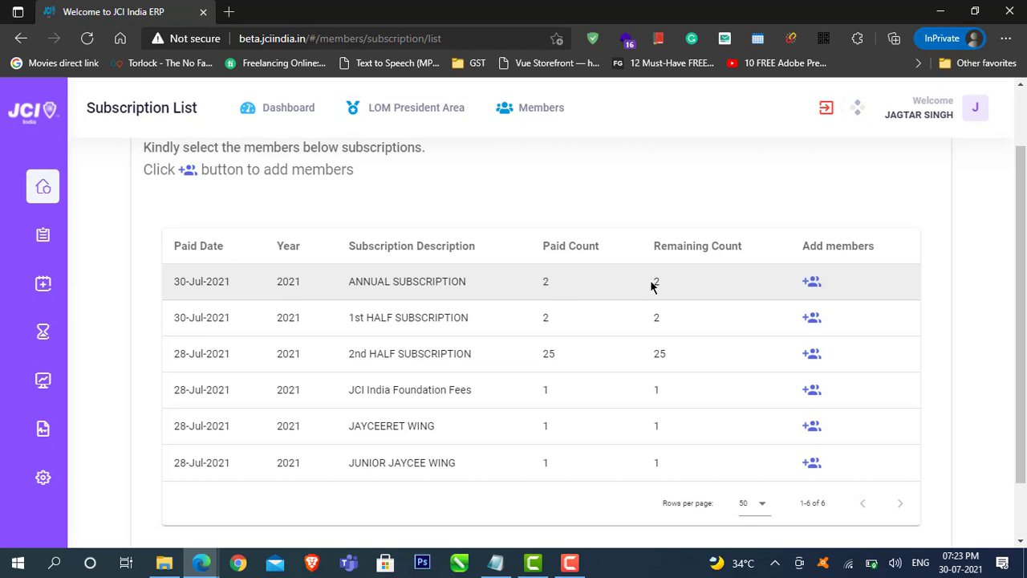
{"action": "left_click_drag", "start_coordinate": [652, 282], "coordinate": [665, 284]}
{"action": "scroll", "coordinate": [755, 148], "scroll_direction": "down", "scroll_amount": 1}
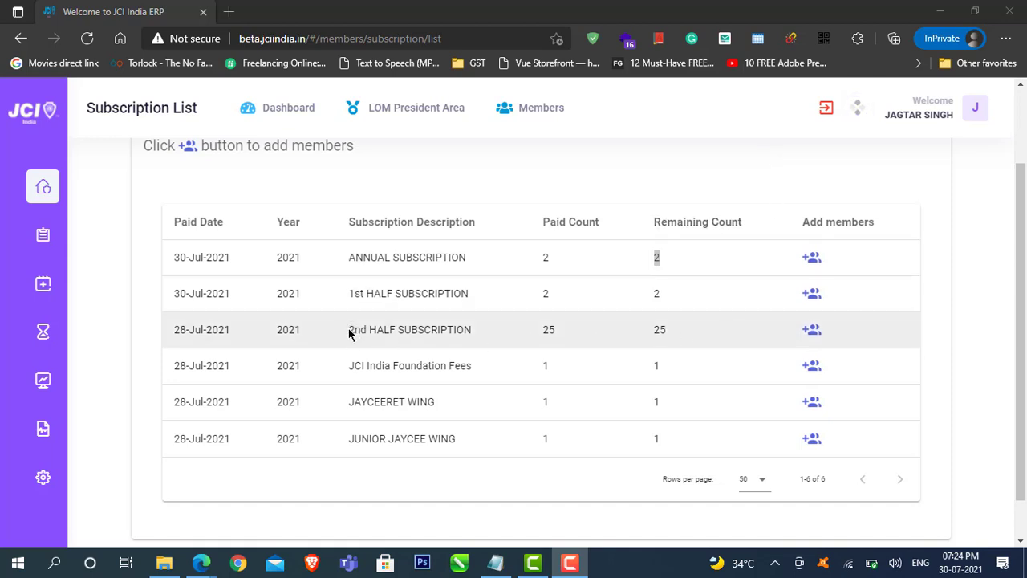
{"action": "left_click_drag", "start_coordinate": [348, 333], "coordinate": [482, 341]}
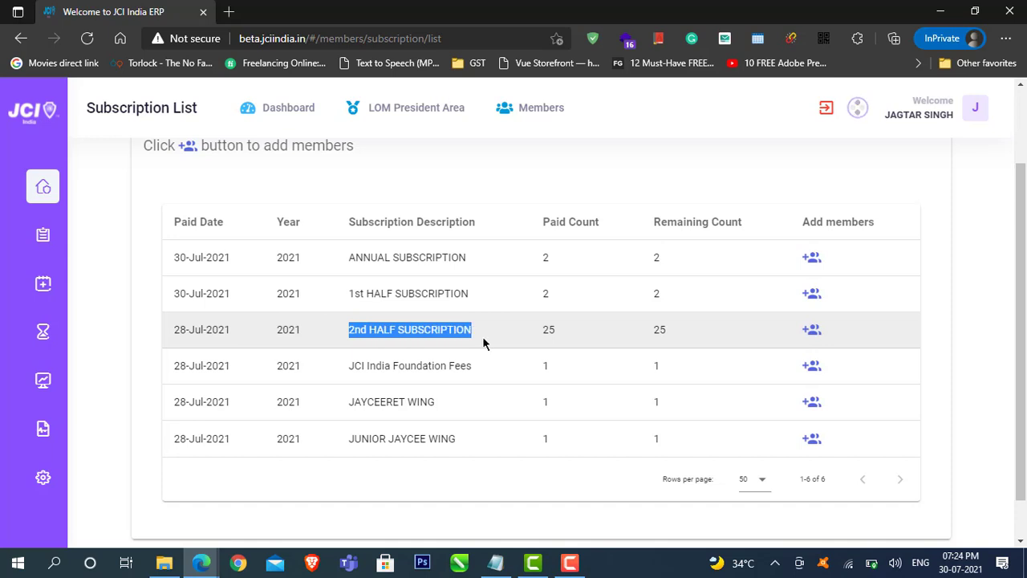
{"action": "double_click", "coordinate": [548, 329]}
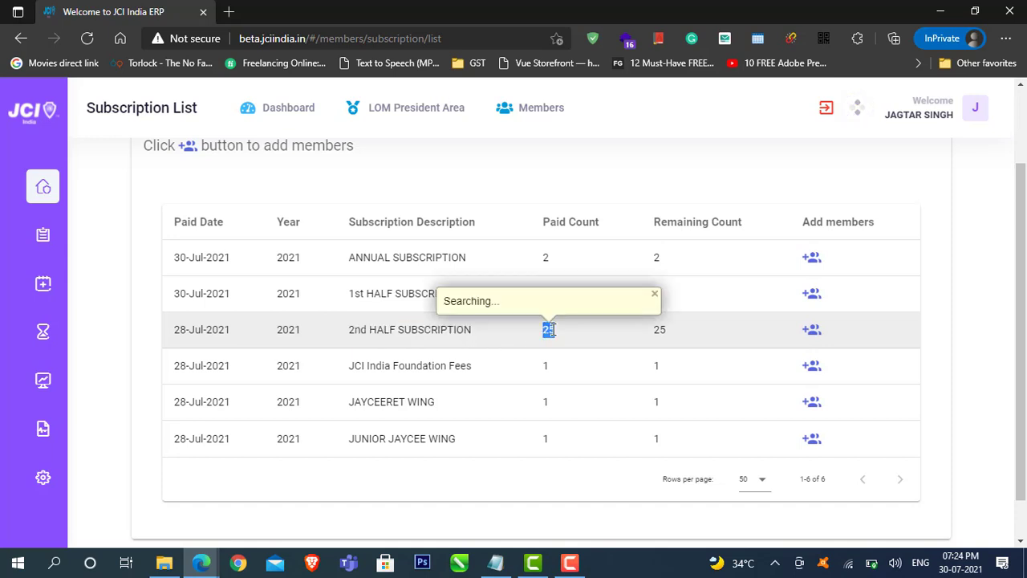
{"action": "left_click", "coordinate": [559, 332]}
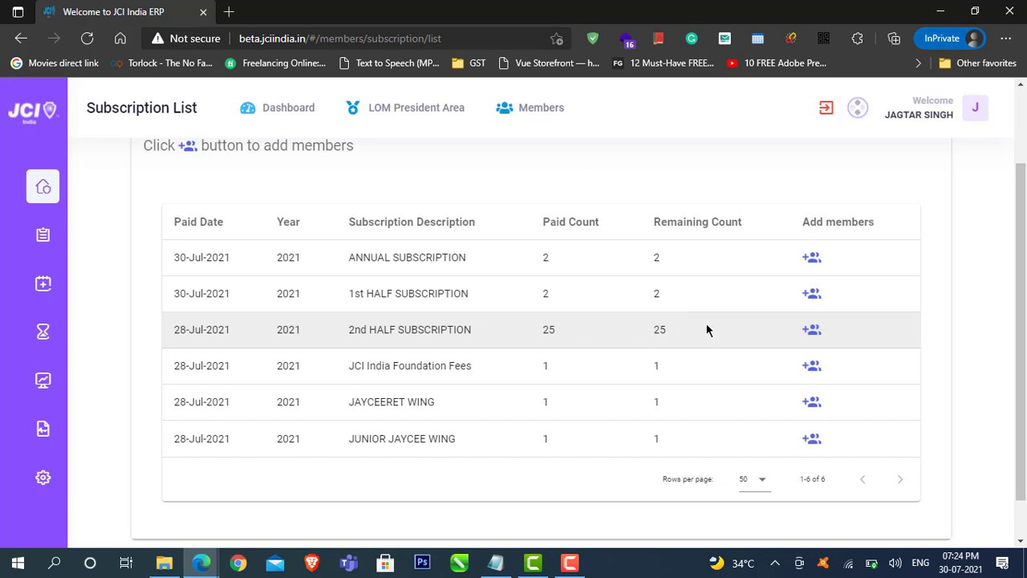
{"action": "scroll", "coordinate": [812, 334], "scroll_direction": "up", "scroll_amount": 2}
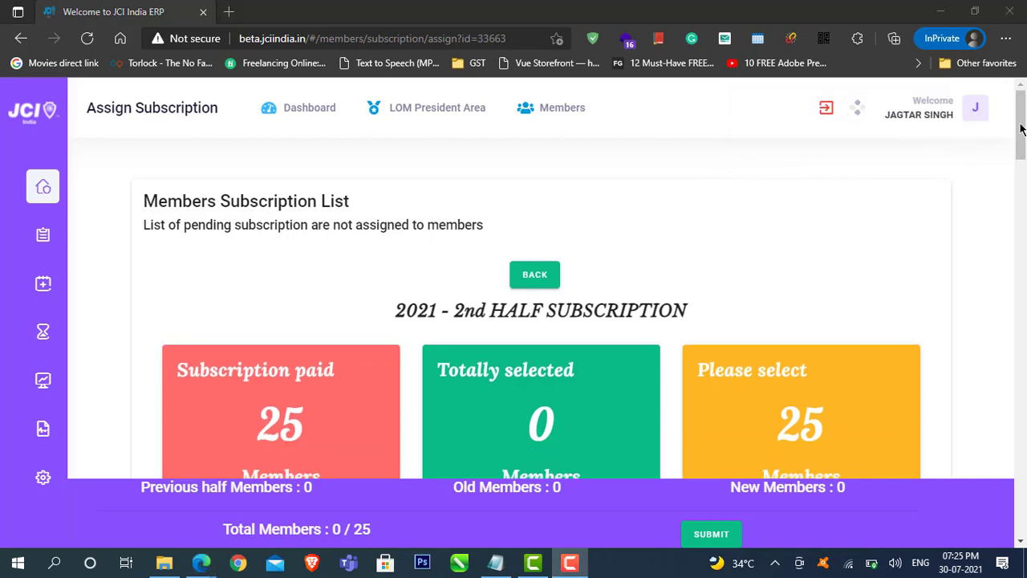
Scroll the 2nd HALF SUBSCRIPTION assignment page down to the member tabs
{"action": "left_click_drag", "start_coordinate": [1024, 111], "coordinate": [1020, 140]}
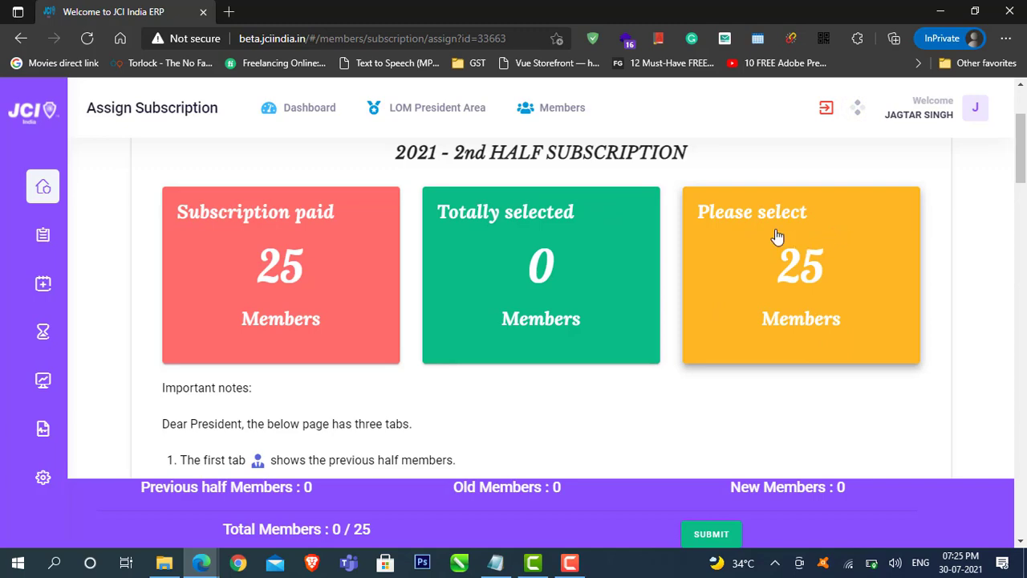
{"action": "left_click_drag", "start_coordinate": [1023, 147], "coordinate": [1023, 207]}
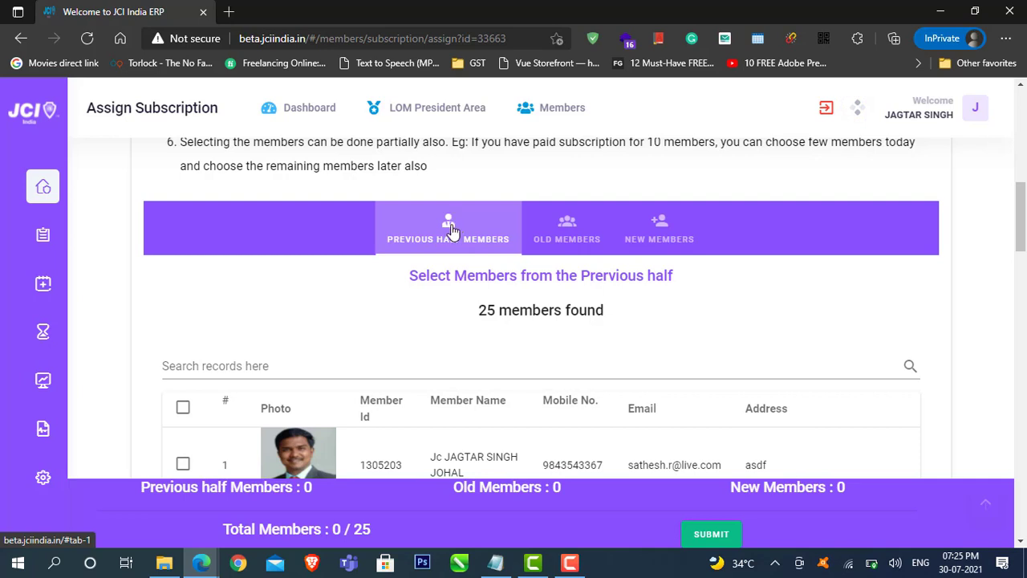
Select the previous-half members in rows 2 and 3, bringing the total to 2 of 25
{"action": "scroll", "coordinate": [452, 229], "scroll_direction": "down", "scroll_amount": 2}
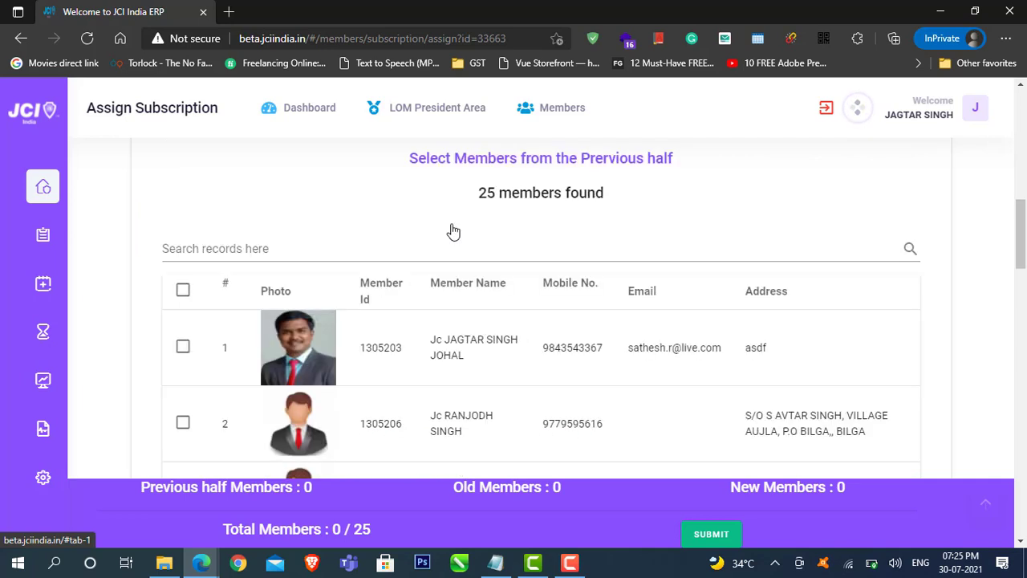
{"action": "scroll", "coordinate": [451, 229], "scroll_direction": "down", "scroll_amount": 2}
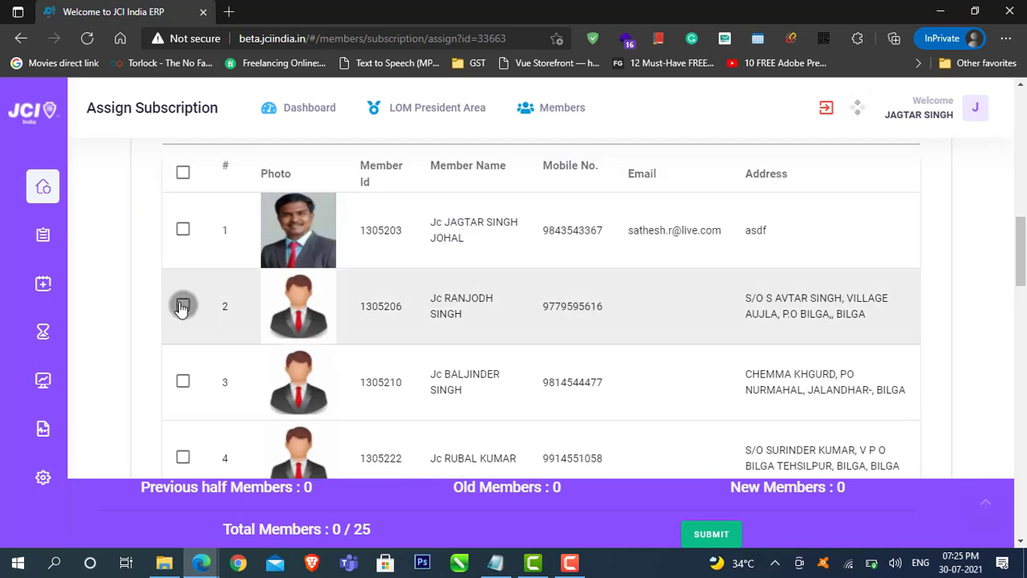
{"action": "left_click", "coordinate": [183, 304]}
{"action": "left_click", "coordinate": [182, 380]}
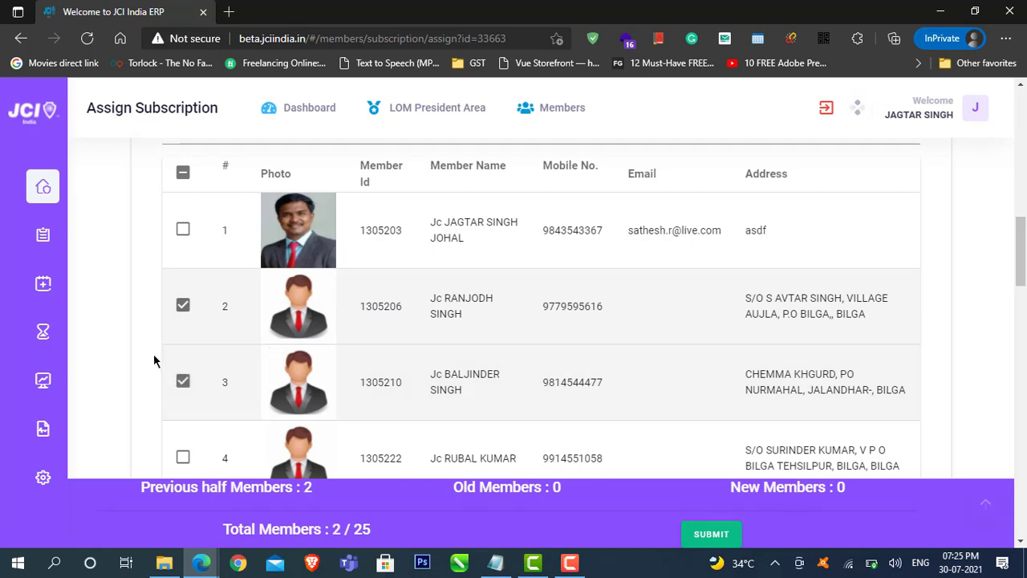
{"action": "scroll", "coordinate": [152, 356], "scroll_direction": "up", "scroll_amount": 3}
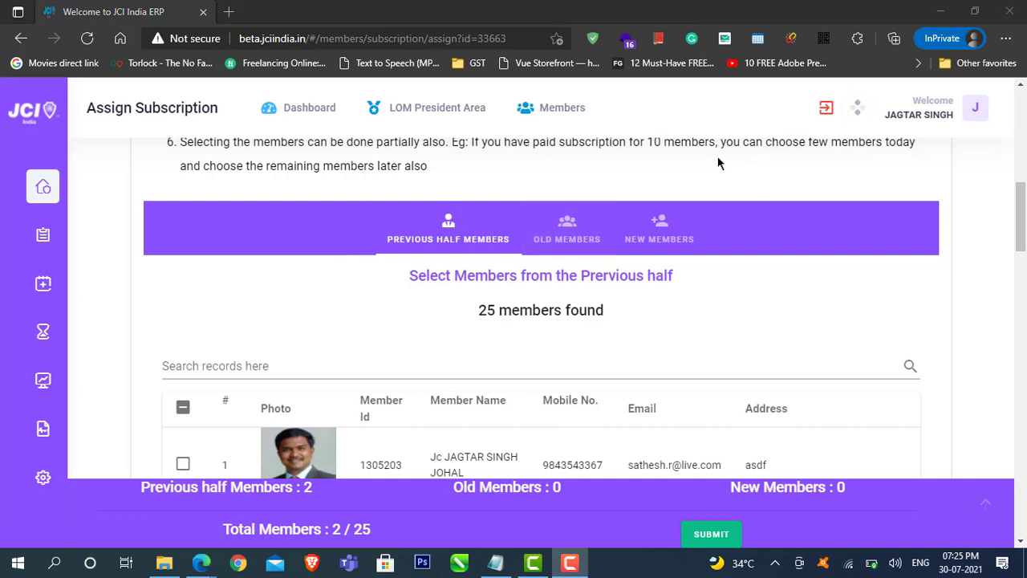
{"action": "left_click", "coordinate": [564, 227]}
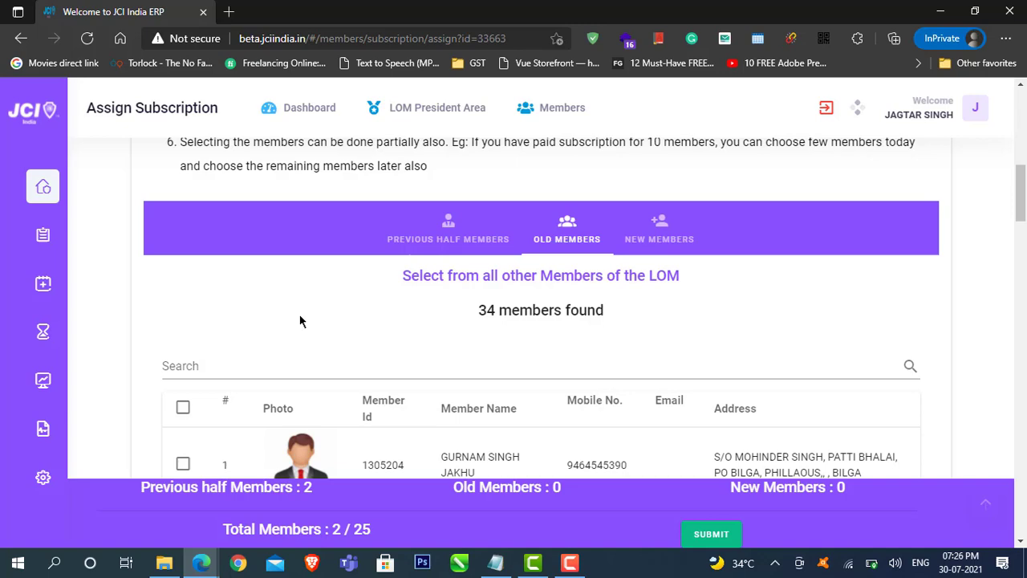
Select the first member in the Old Members tab, raising the total to 3 of 25
{"action": "scroll", "coordinate": [299, 321], "scroll_direction": "down", "scroll_amount": 2}
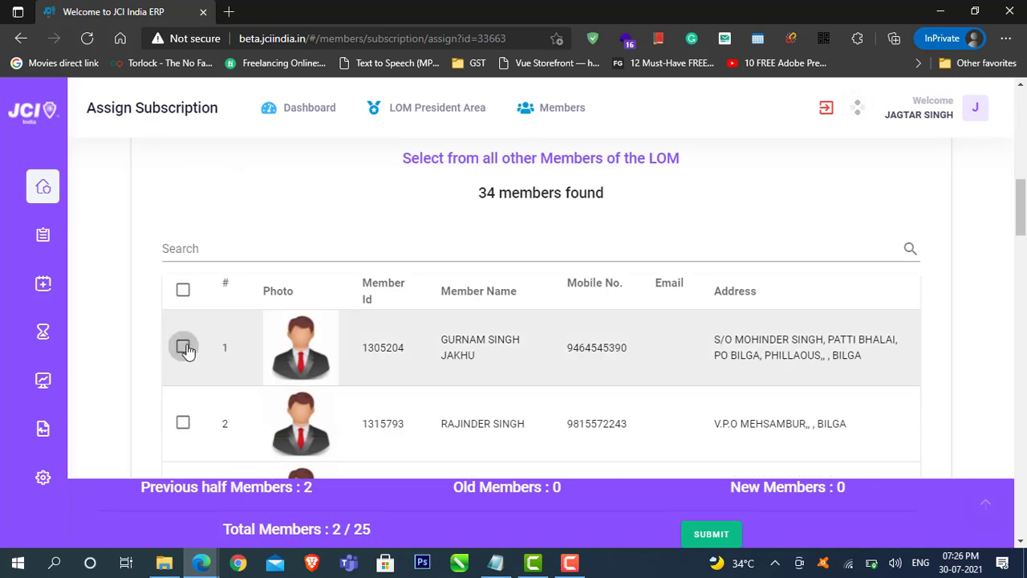
{"action": "scroll", "coordinate": [187, 349], "scroll_direction": "up", "scroll_amount": 2}
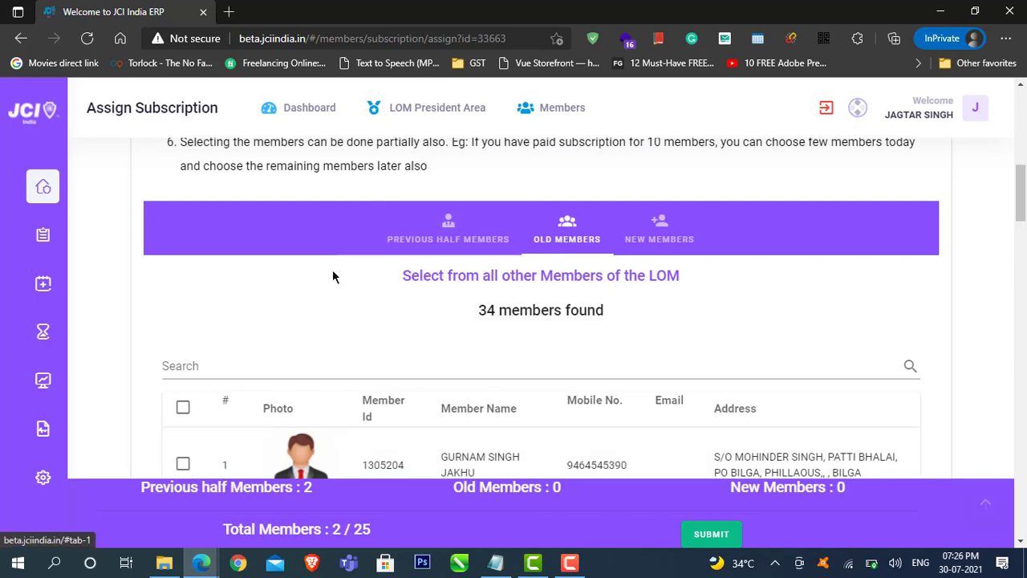
{"action": "scroll", "coordinate": [333, 273], "scroll_direction": "down", "scroll_amount": 2}
{"action": "left_click", "coordinate": [182, 349]}
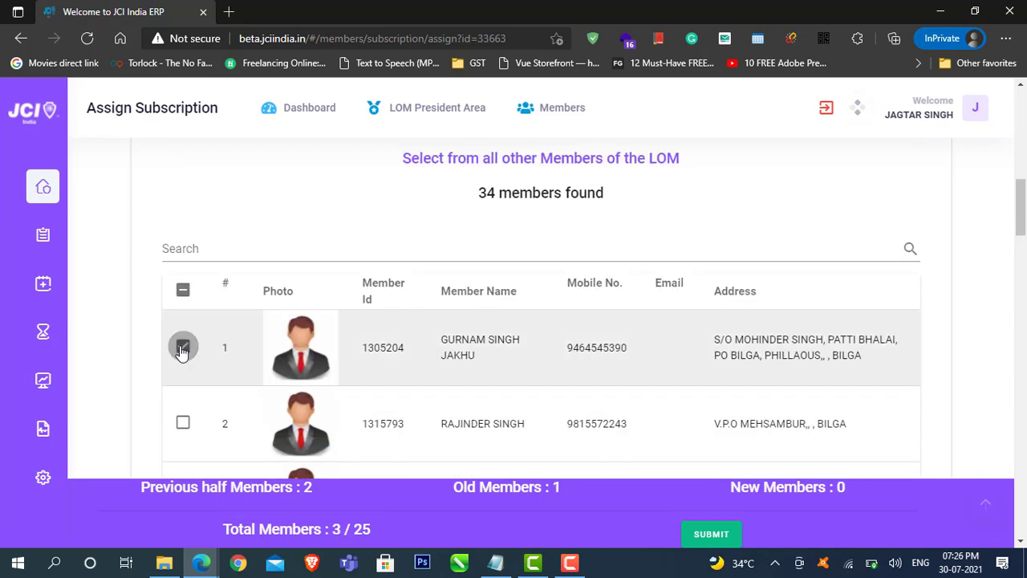
{"action": "scroll", "coordinate": [200, 346], "scroll_direction": "up", "scroll_amount": 2}
{"action": "scroll", "coordinate": [210, 344], "scroll_direction": "up", "scroll_amount": 2}
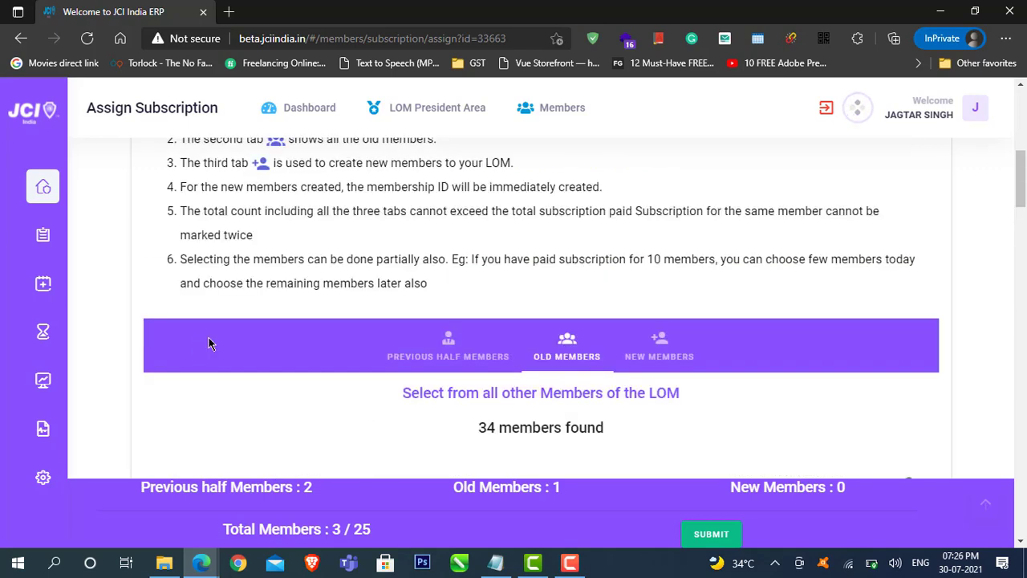
Open an empty Add New Member dialog from the New Members tab
{"action": "left_click", "coordinate": [673, 350]}
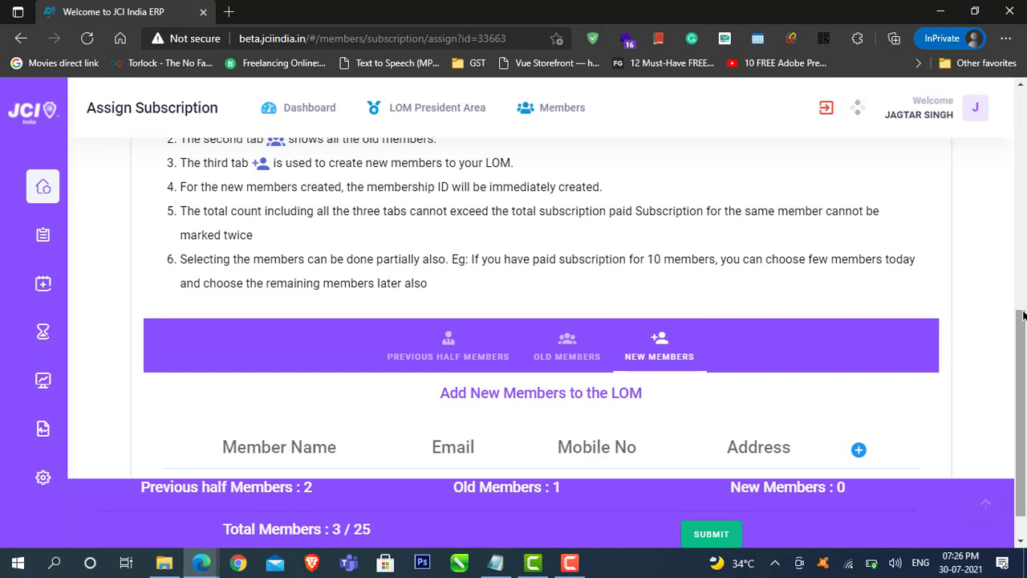
{"action": "scroll", "coordinate": [998, 337], "scroll_direction": "down", "scroll_amount": 1}
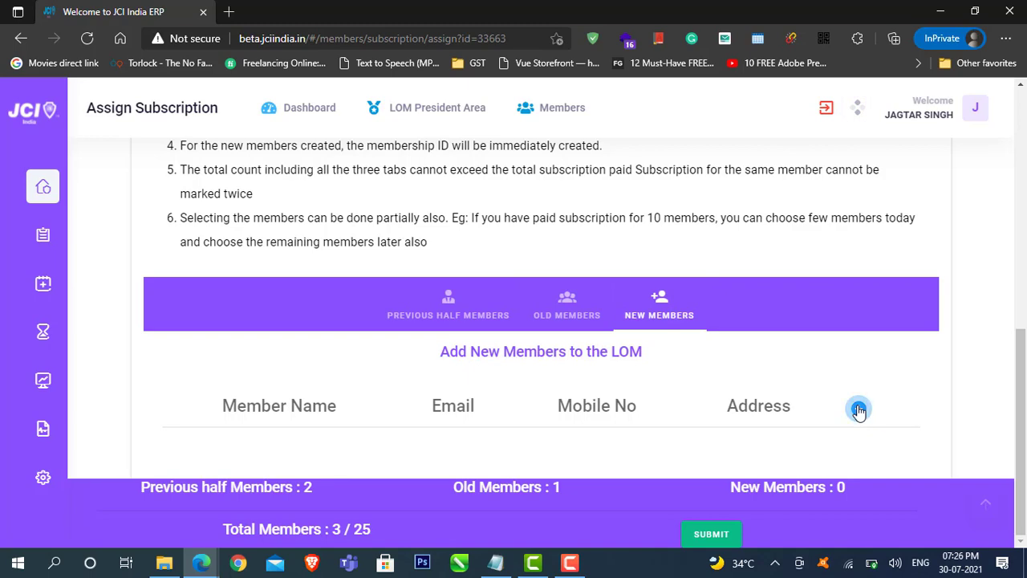
{"action": "left_click", "coordinate": [858, 409]}
Enter the new member's first name, last name and a sample street address
{"action": "left_click", "coordinate": [356, 183]}
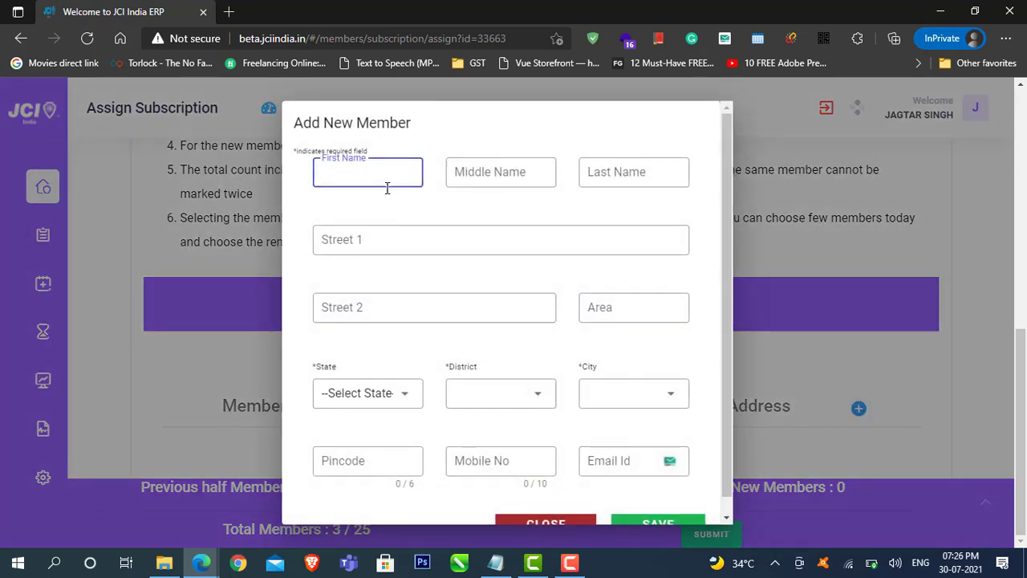
{"action": "type", "text": "Satje"}
{"action": "key", "text": "BackSpace"}
{"action": "type", "text": "sh"}
{"action": "key", "text": "Tab"}
{"action": "key", "text": "Tab"}
{"action": "type", "text": "R"}
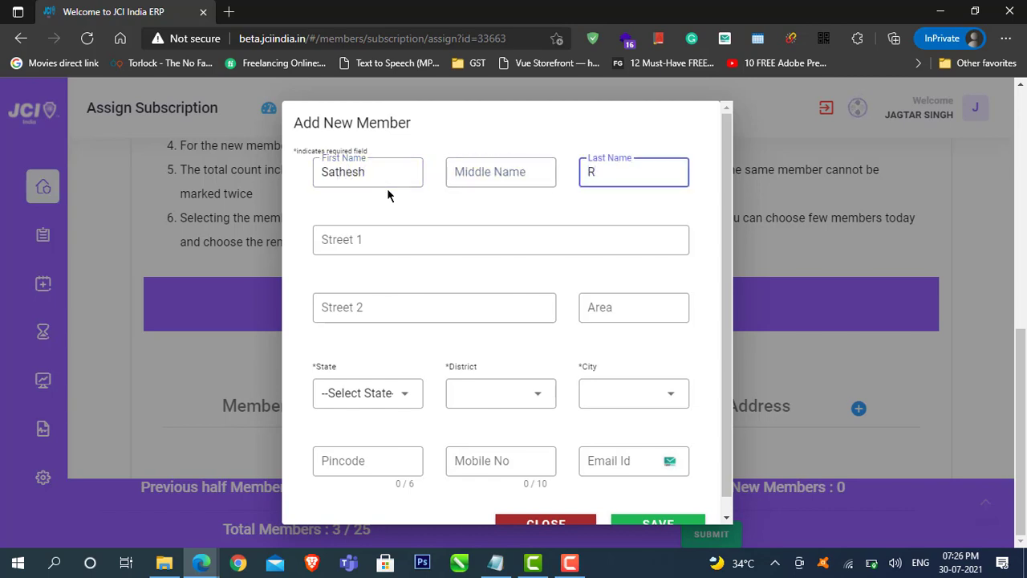
{"action": "key", "text": "Tab"}
{"action": "type", "text": "sam"}
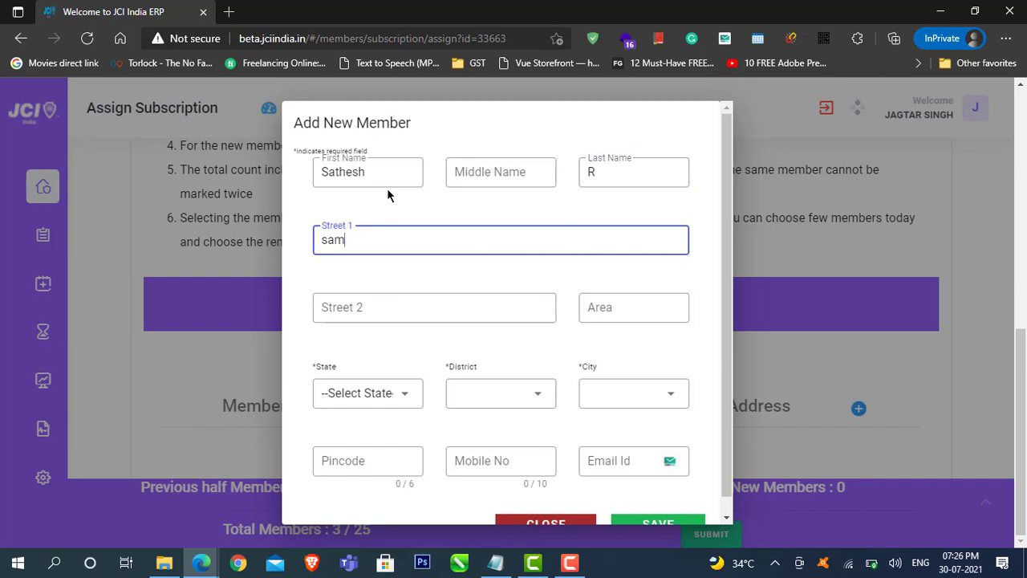
{"action": "type", "text": "ple stree"}
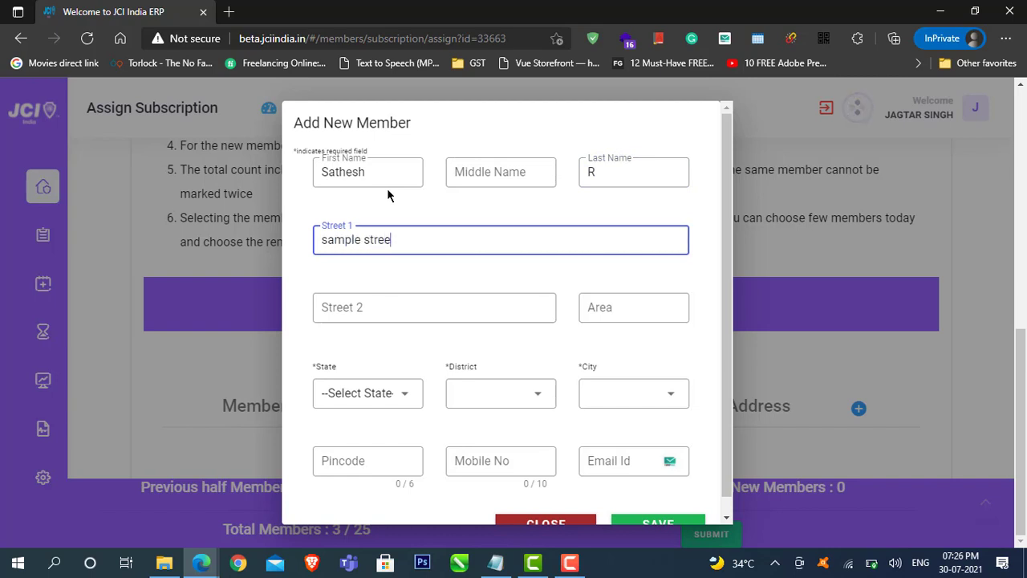
{"action": "type", "text": "t"}
{"action": "key", "text": "Tab"}
Set the member's state to Andaman, district to Nicobar and city to Great Nicobar
{"action": "double_click", "coordinate": [365, 393]}
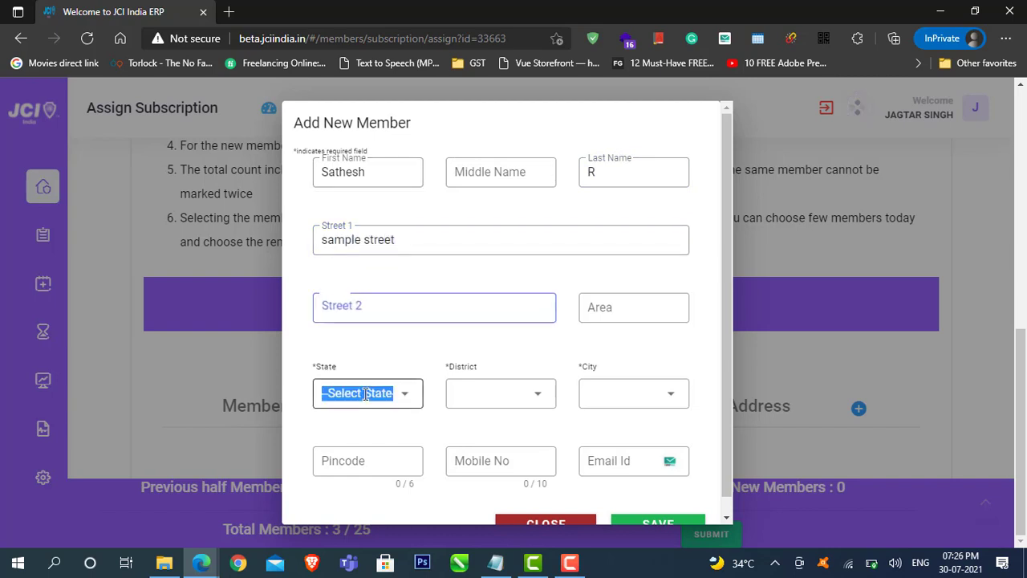
{"action": "left_click", "coordinate": [358, 211]}
{"action": "left_click", "coordinate": [474, 401]}
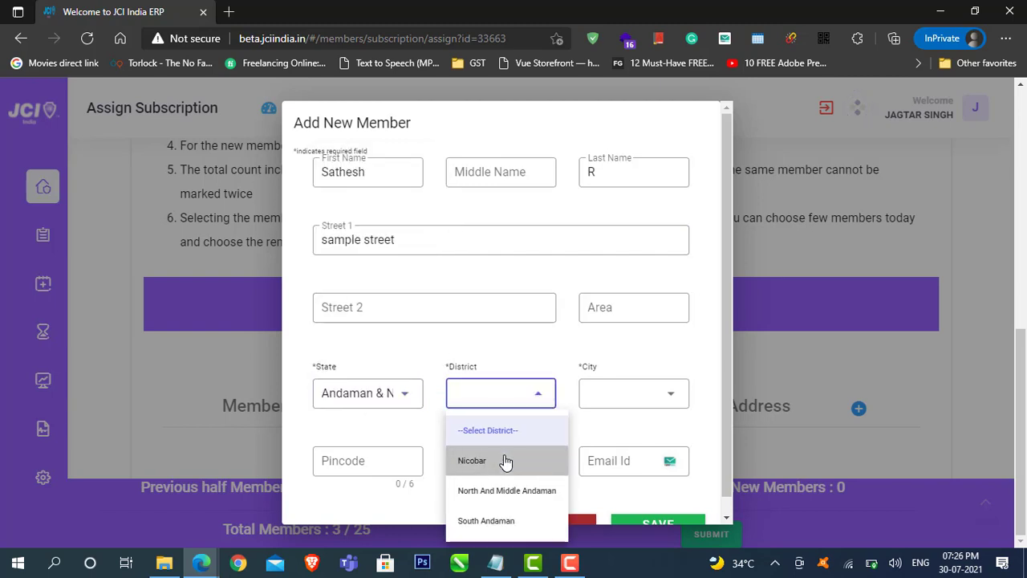
{"action": "left_click", "coordinate": [503, 460]}
{"action": "double_click", "coordinate": [627, 393]}
{"action": "left_click", "coordinate": [627, 393]}
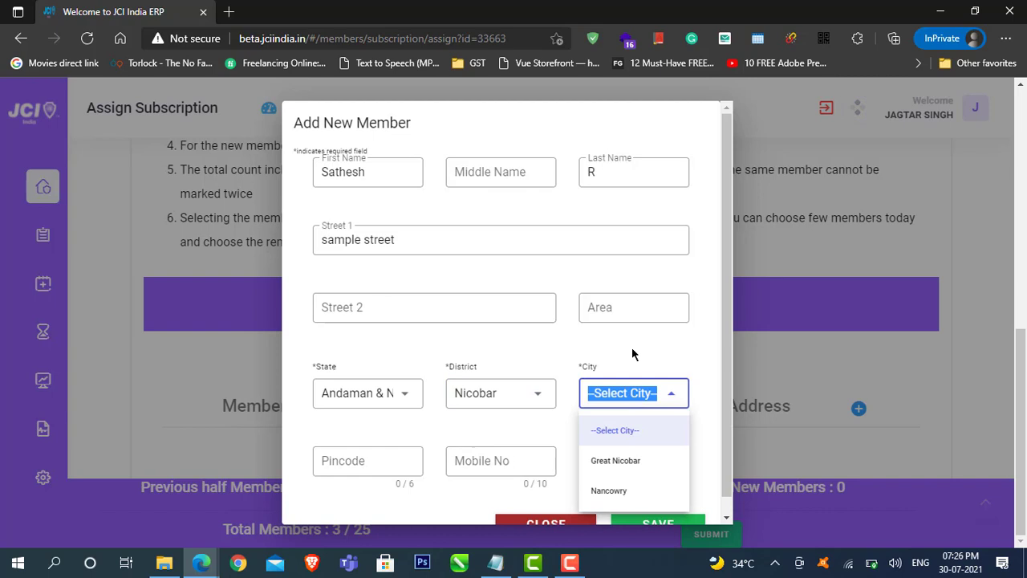
{"action": "left_click", "coordinate": [626, 461]}
Fill in the pincode, mobile number and email address, then save the new member
{"action": "left_click", "coordinate": [344, 468]}
{"action": "type", "text": "123"}
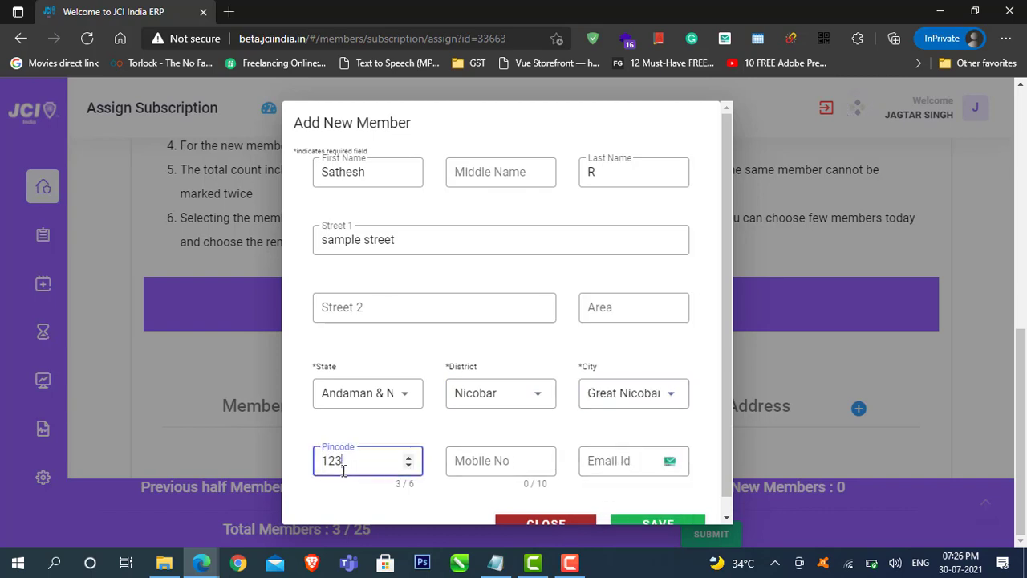
{"action": "type", "text": "456"}
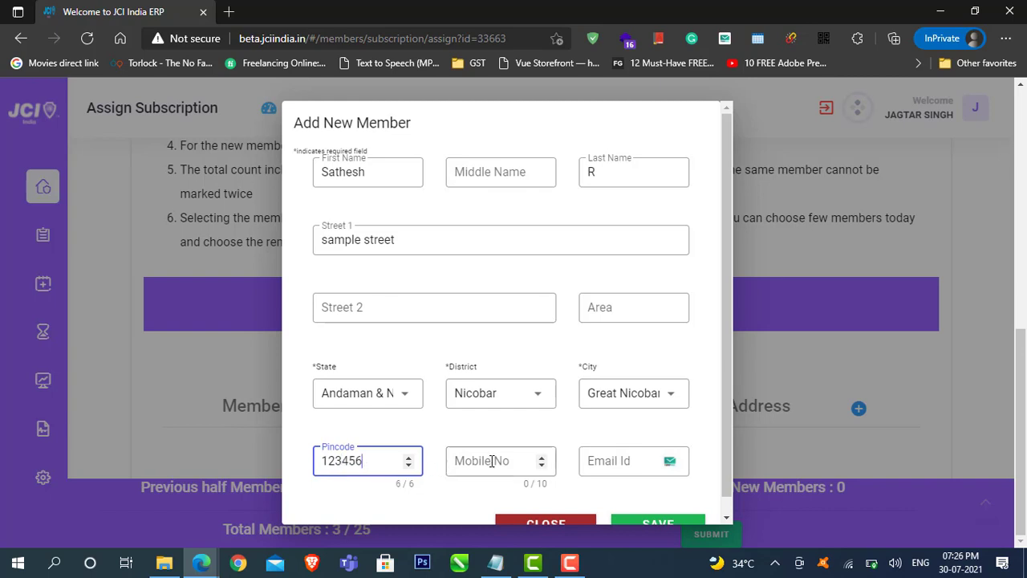
{"action": "left_click", "coordinate": [491, 462]}
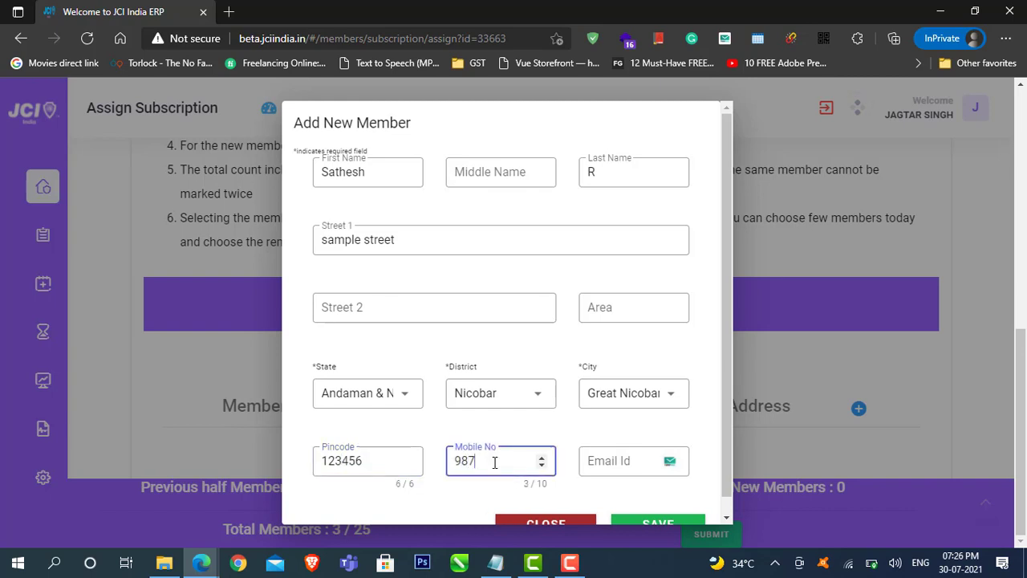
{"action": "type", "text": "43210"}
{"action": "left_click", "coordinate": [626, 462]}
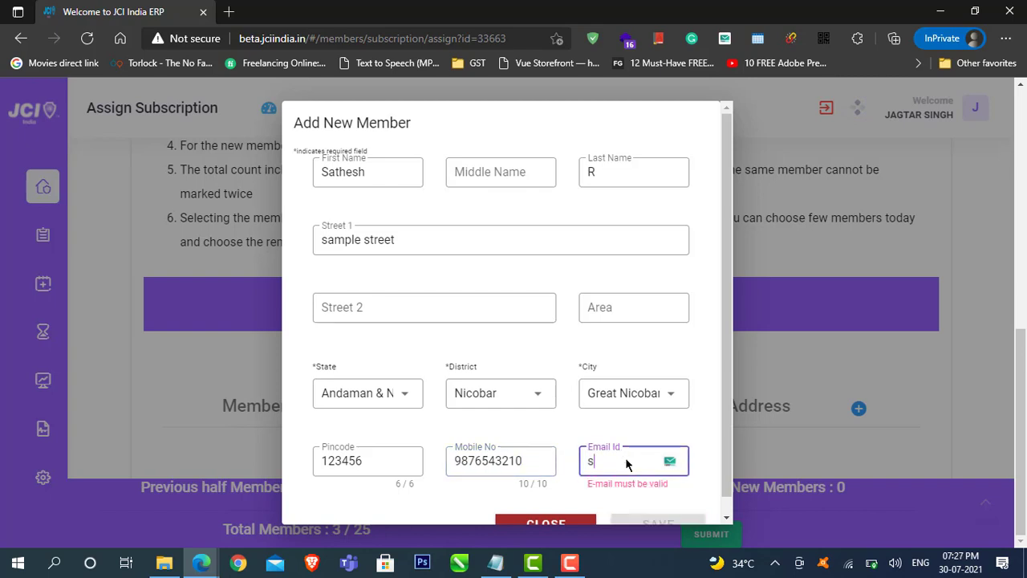
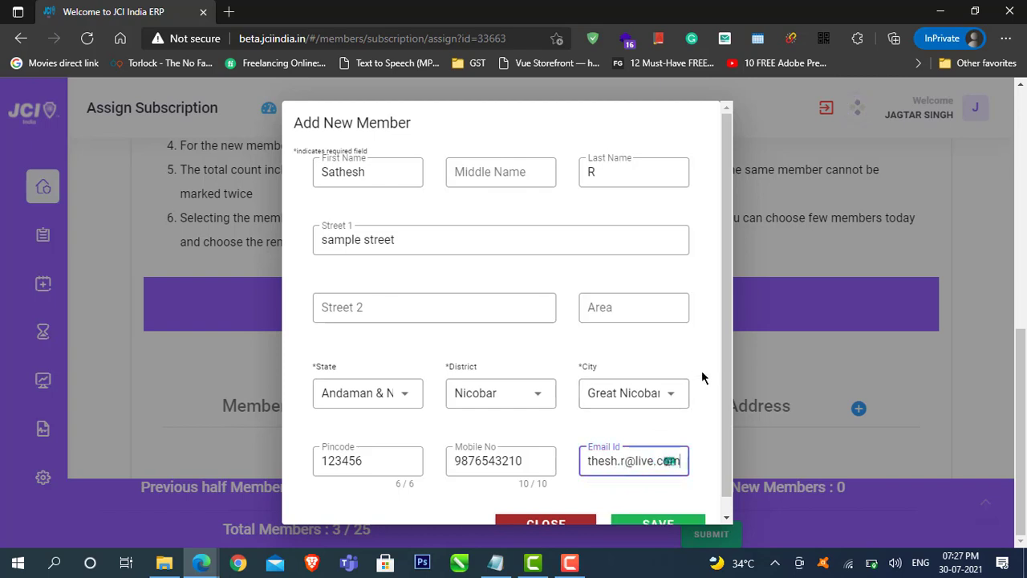
{"action": "left_click_drag", "start_coordinate": [725, 326], "coordinate": [724, 361]}
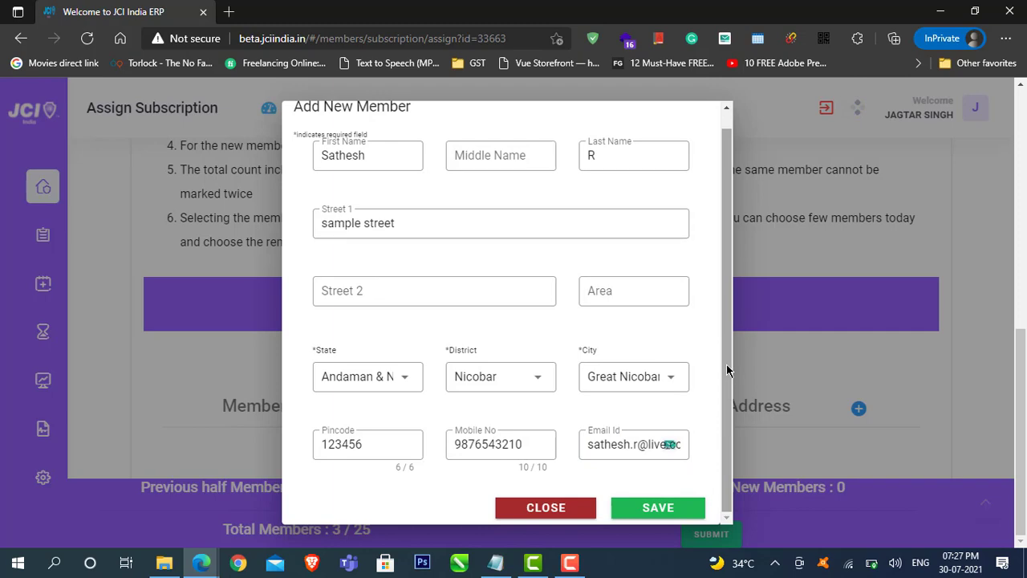
{"action": "left_click", "coordinate": [633, 508]}
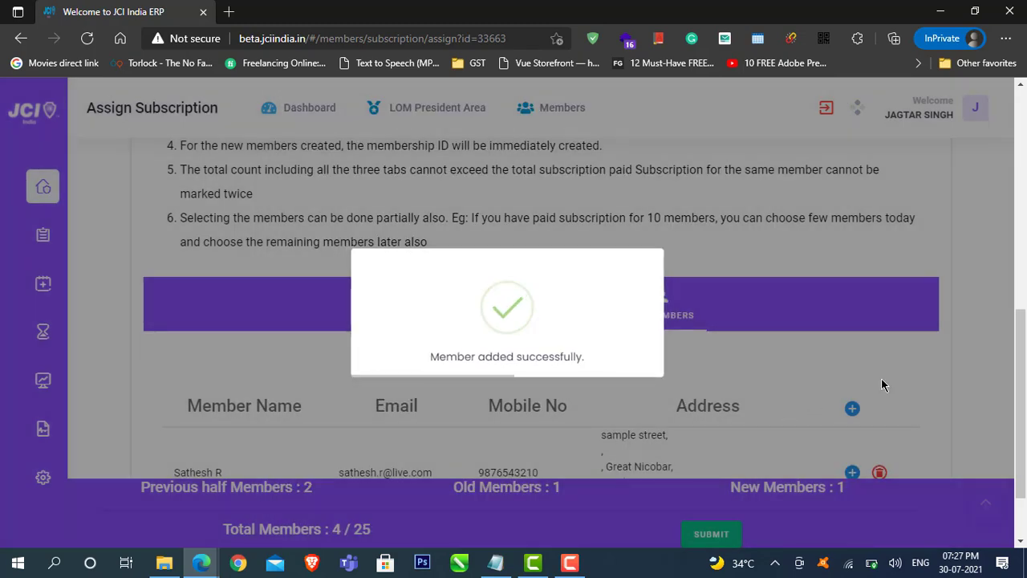
{"action": "scroll", "coordinate": [1018, 337], "scroll_direction": "down", "scroll_amount": 2}
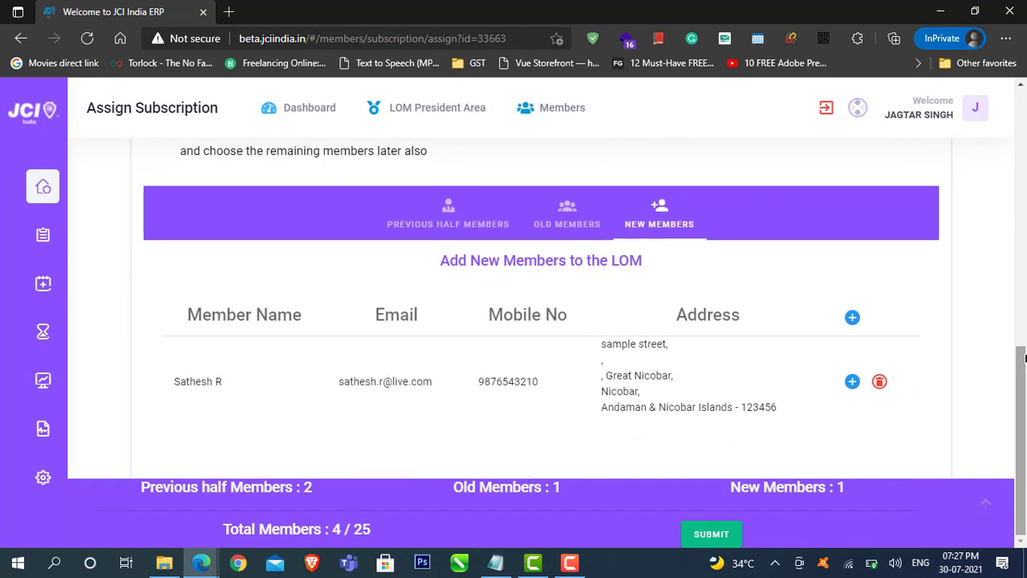
{"action": "left_click", "coordinate": [564, 224]}
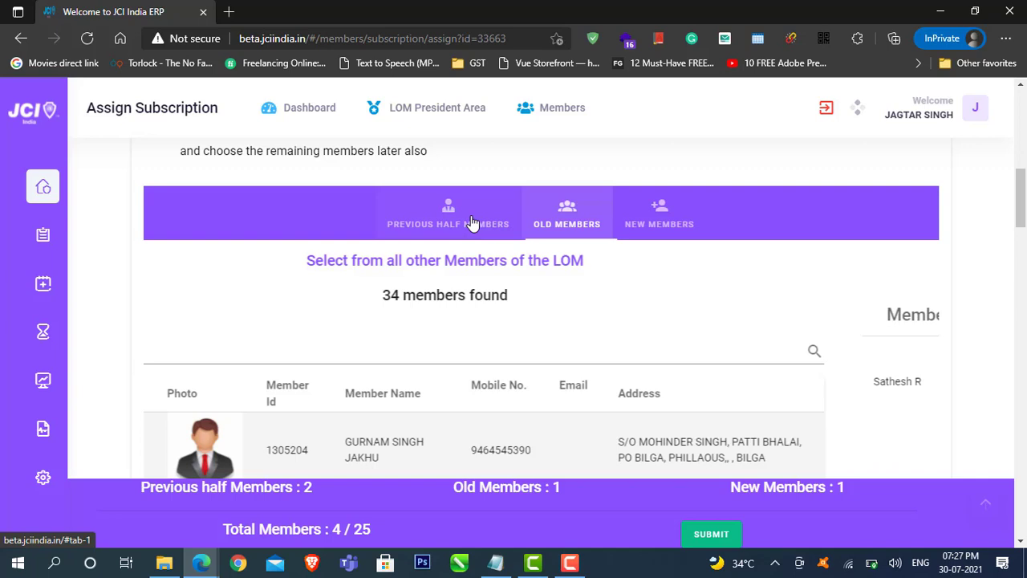
{"action": "left_click", "coordinate": [472, 223]}
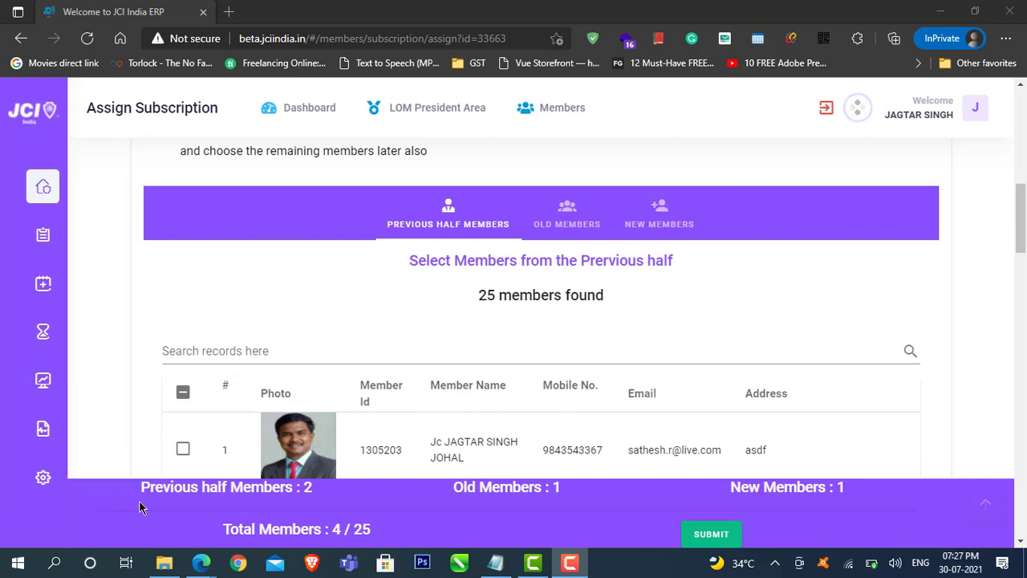
{"action": "left_click_drag", "start_coordinate": [140, 495], "coordinate": [315, 498]}
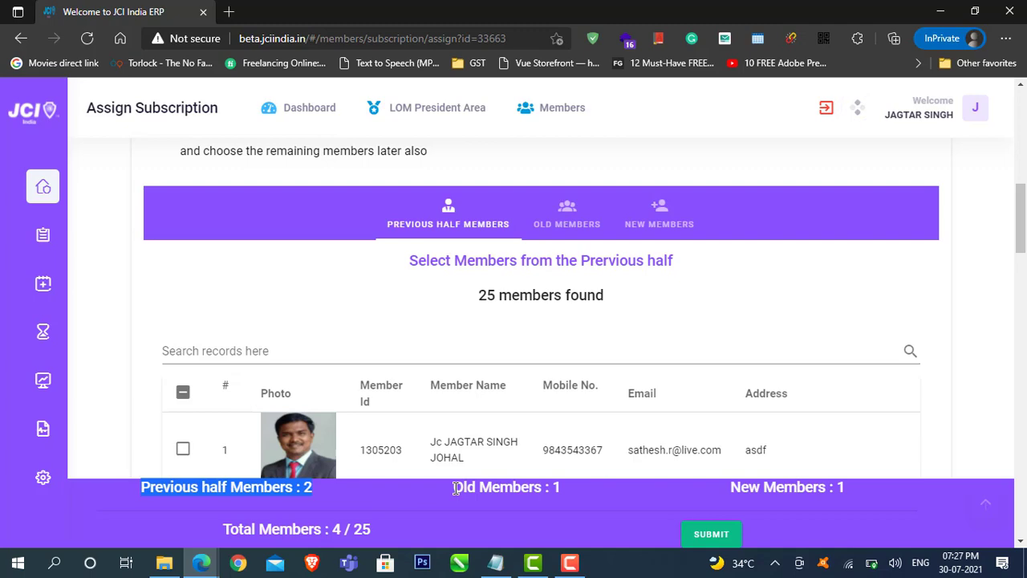
{"action": "left_click_drag", "start_coordinate": [454, 488], "coordinate": [583, 493]}
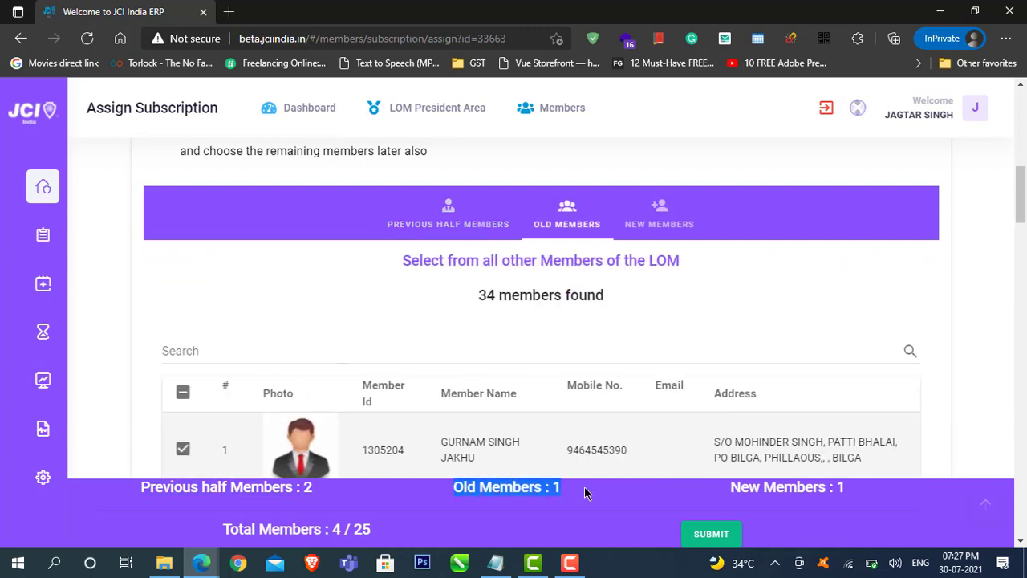
{"action": "left_click", "coordinate": [584, 491]}
{"action": "left_click_drag", "start_coordinate": [730, 487], "coordinate": [873, 497]}
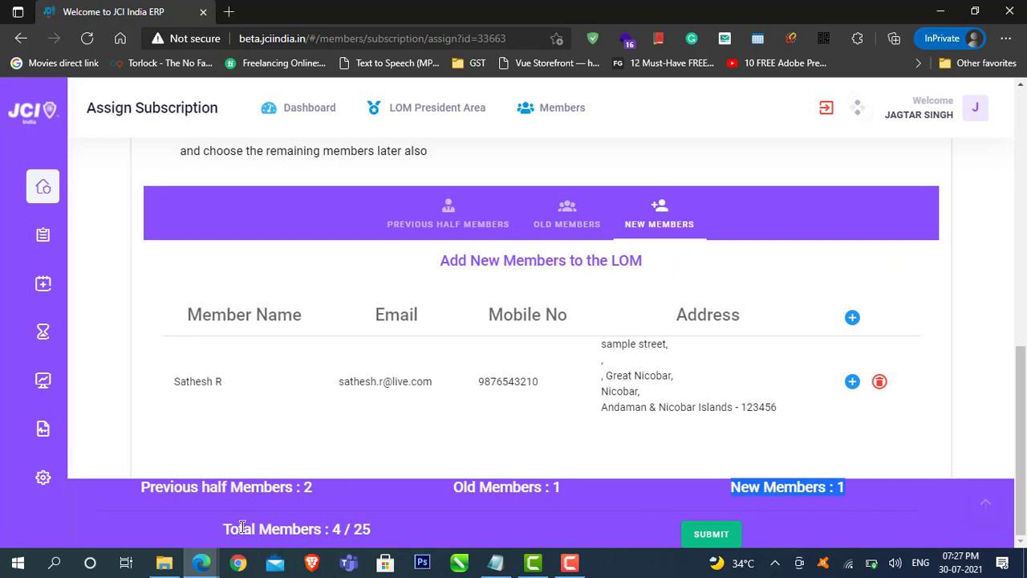
{"action": "left_click_drag", "start_coordinate": [228, 527], "coordinate": [378, 532]}
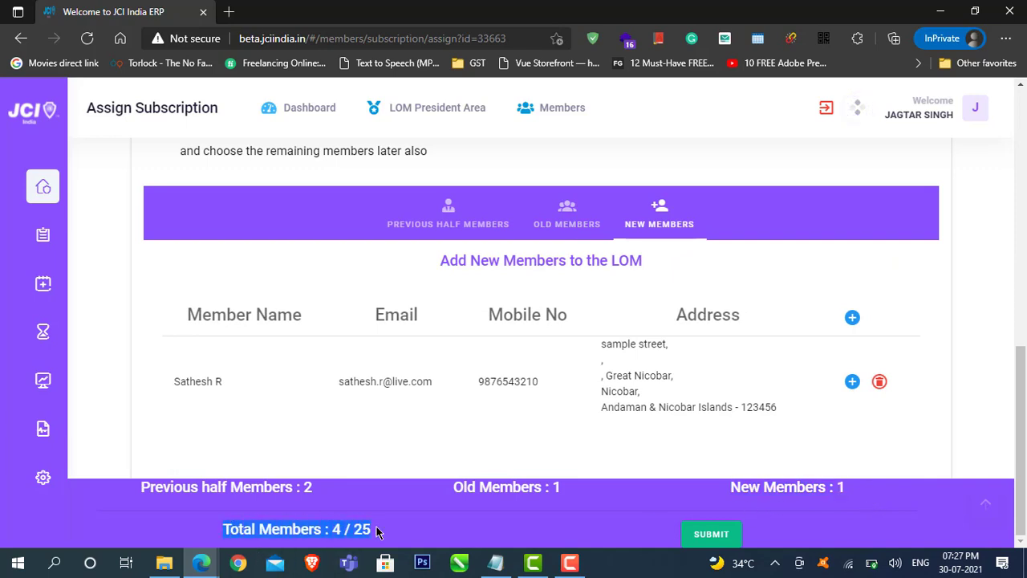
{"action": "left_click", "coordinate": [356, 531]}
{"action": "double_click", "coordinate": [358, 530]}
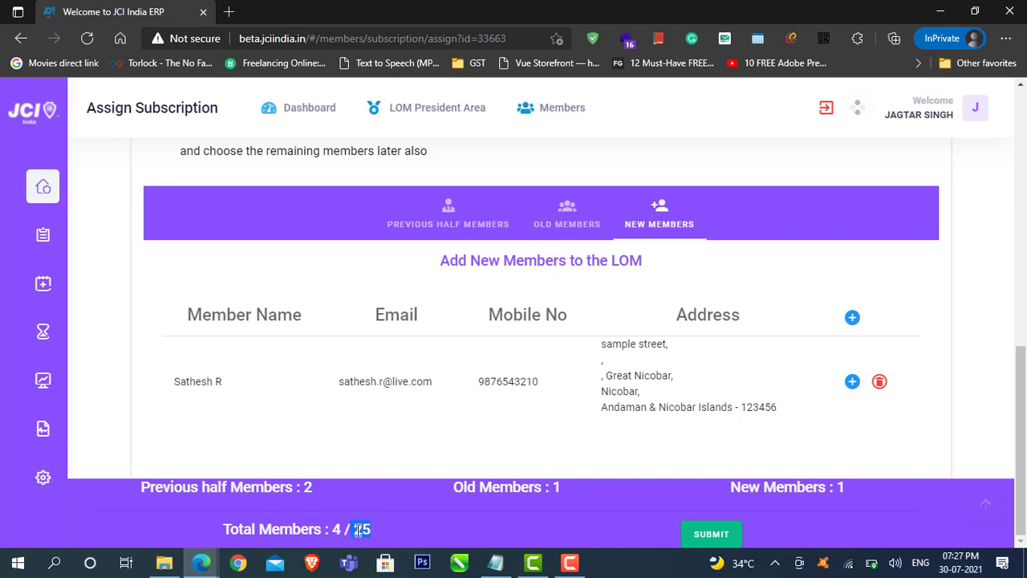
{"action": "double_click", "coordinate": [337, 528]}
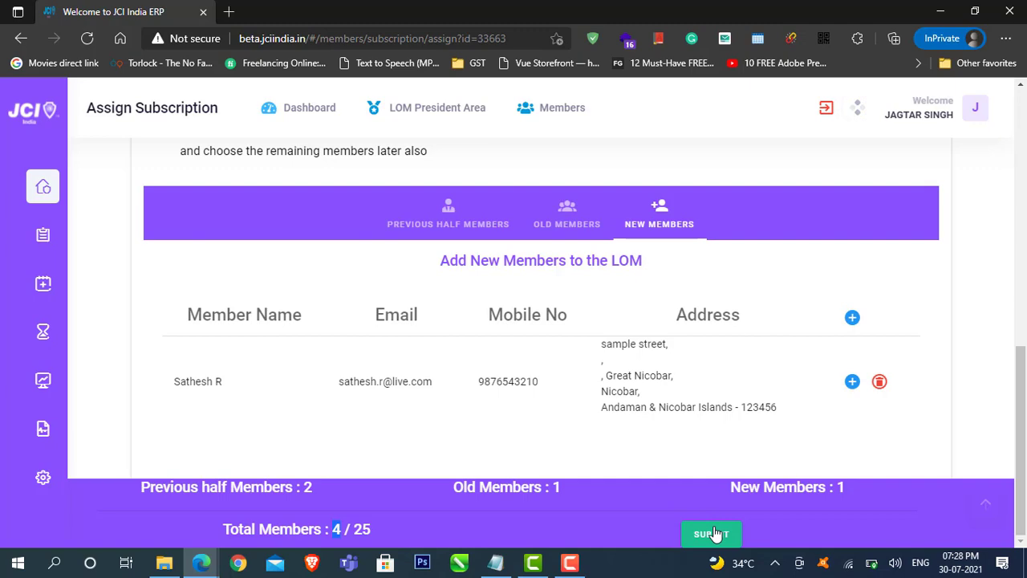
Submit and confirm the selected members, dismiss the battery notice, and return to the members list
{"action": "left_click", "coordinate": [714, 533]}
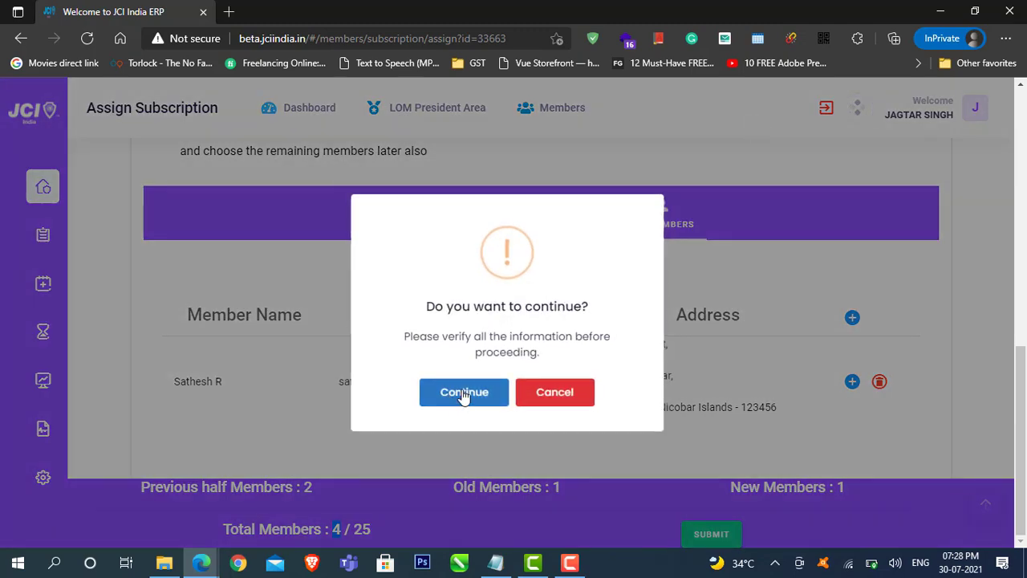
{"action": "left_click", "coordinate": [463, 393]}
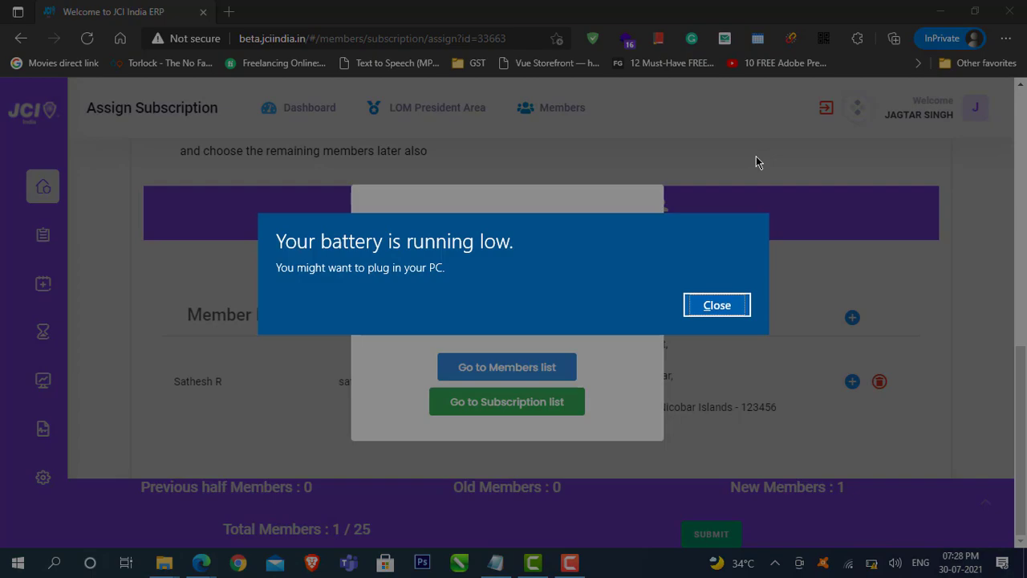
{"action": "left_click", "coordinate": [716, 304]}
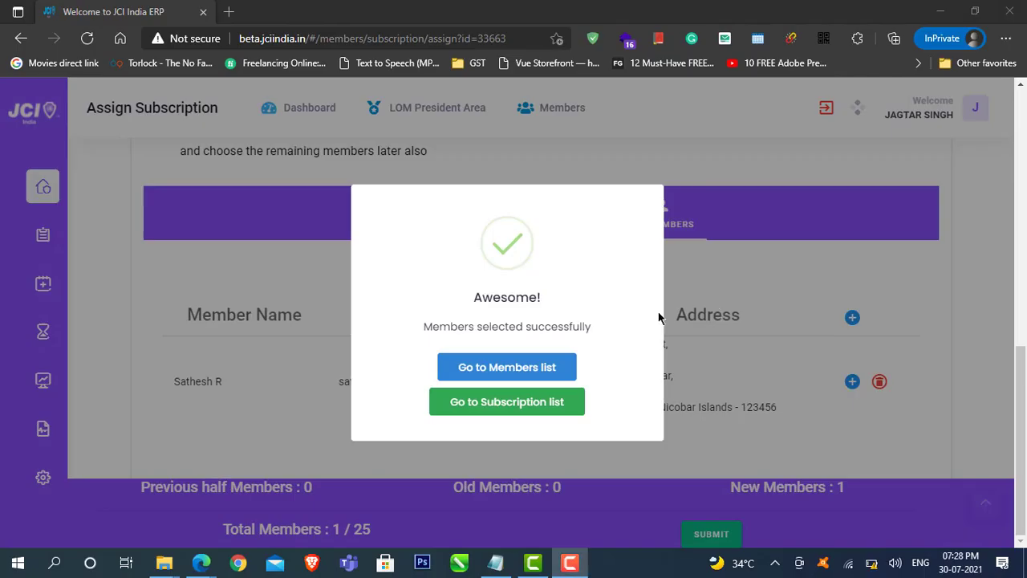
{"action": "left_click", "coordinate": [501, 368]}
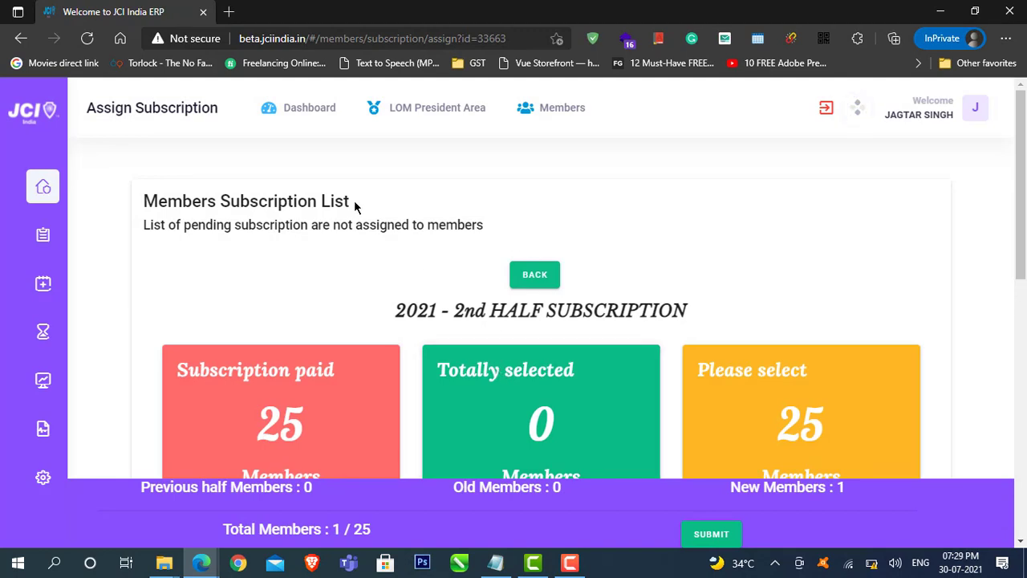
Search the Membership List filtered to year 2021, Second Half
{"action": "left_click", "coordinate": [401, 108]}
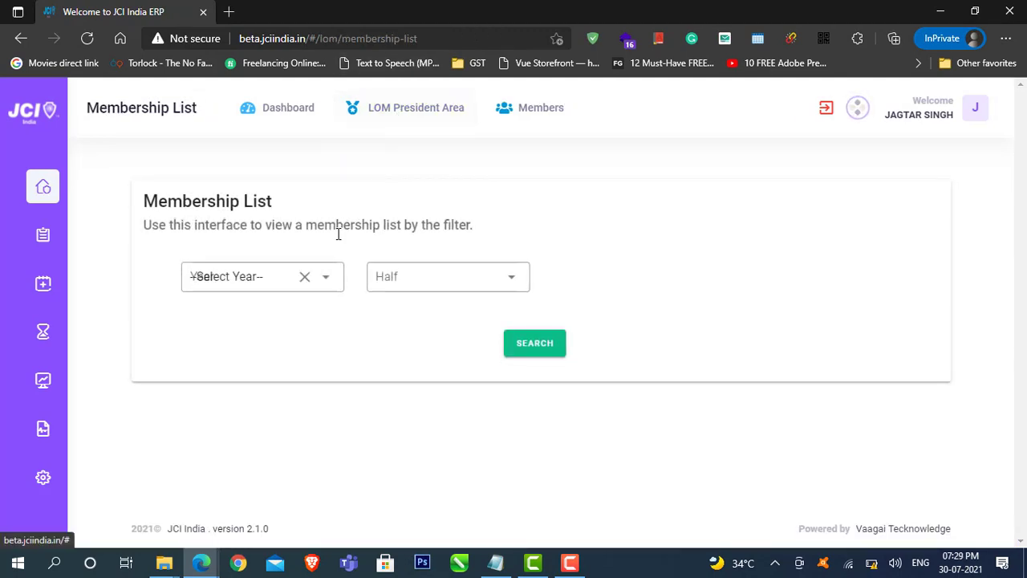
{"action": "left_click", "coordinate": [253, 277]}
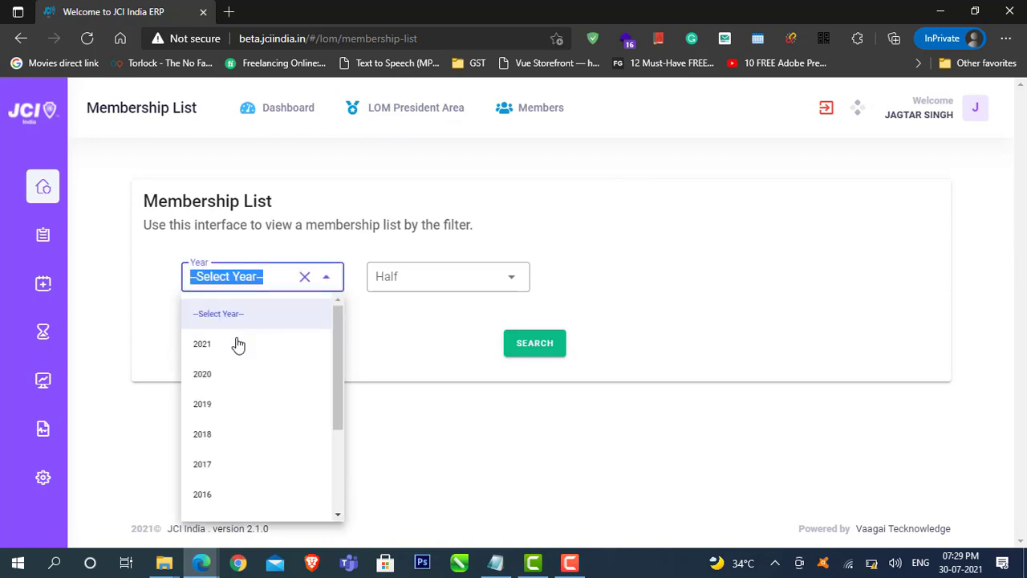
{"action": "left_click", "coordinate": [233, 350]}
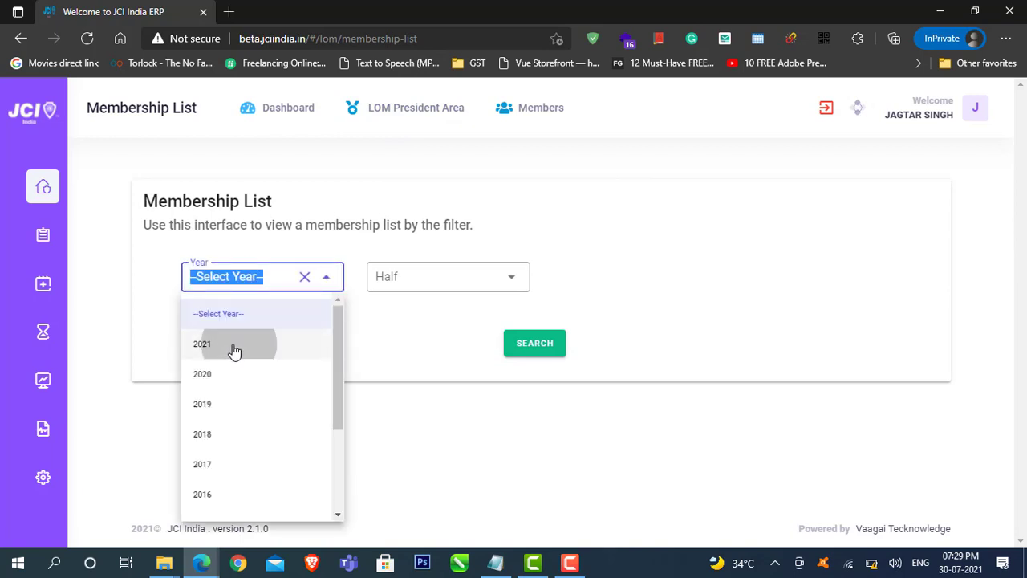
{"action": "left_click", "coordinate": [470, 275]}
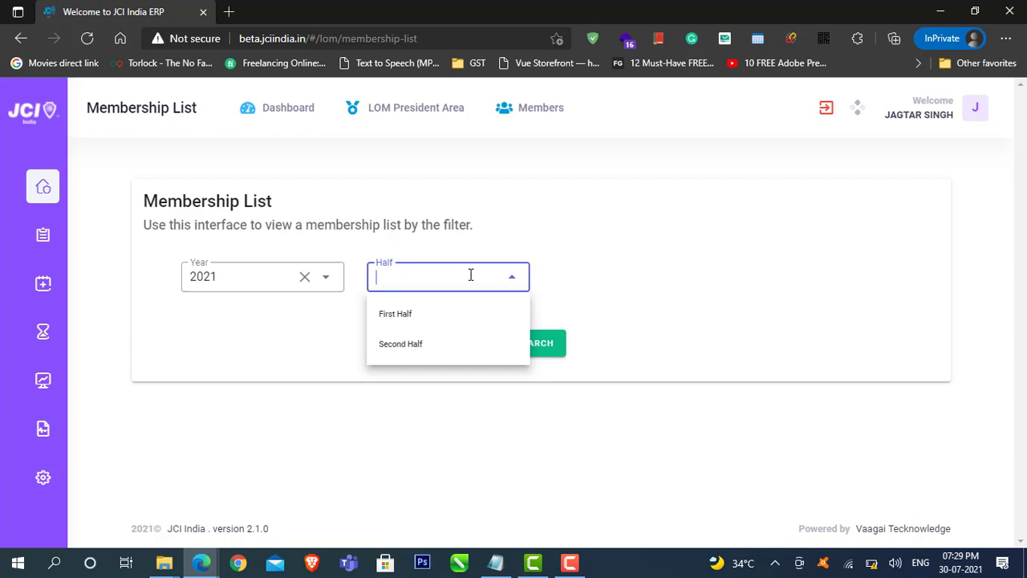
{"action": "left_click", "coordinate": [449, 349]}
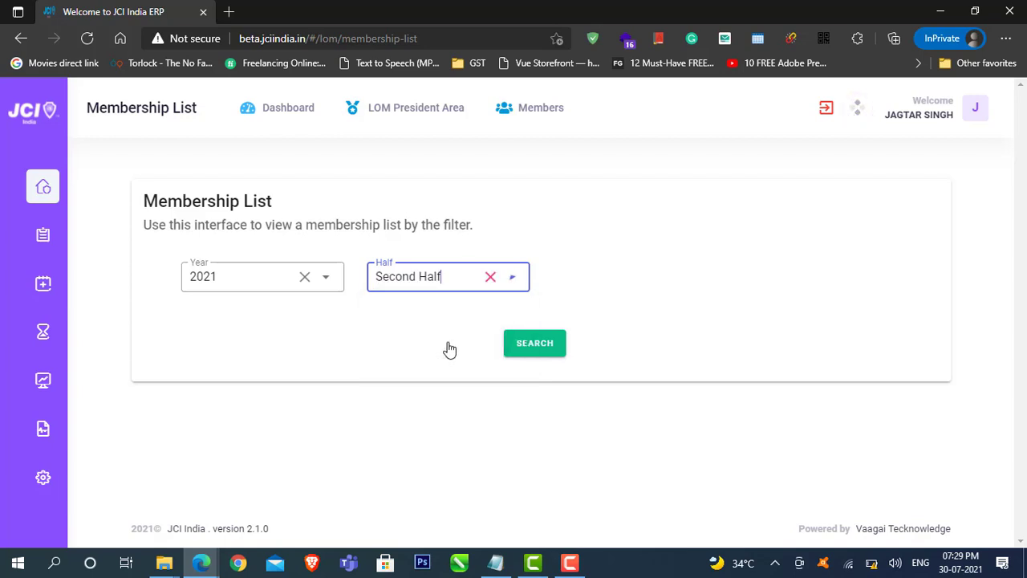
{"action": "left_click", "coordinate": [551, 348]}
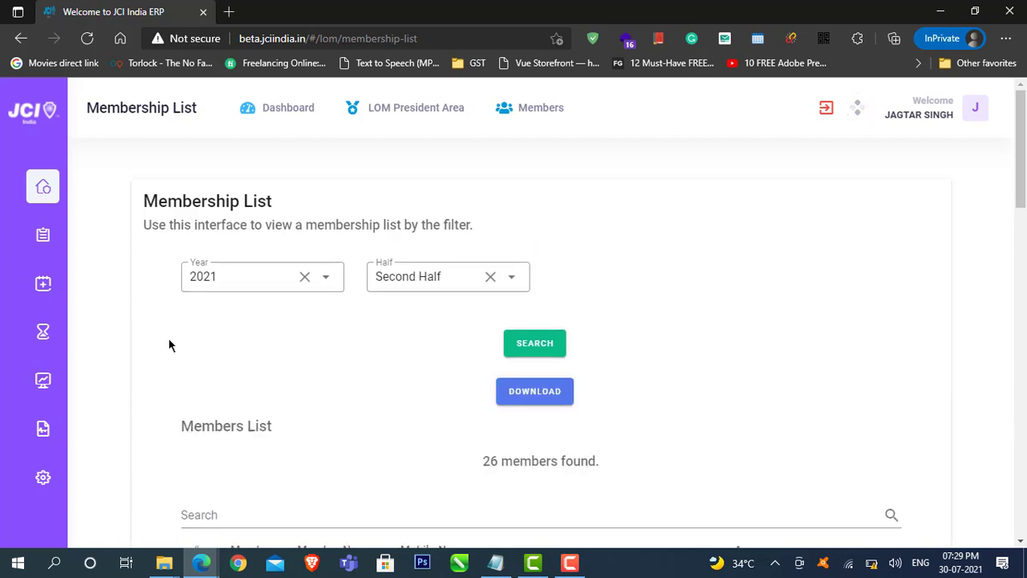
{"action": "scroll", "coordinate": [168, 345], "scroll_direction": "down", "scroll_amount": 2}
{"action": "scroll", "coordinate": [169, 345], "scroll_direction": "down", "scroll_amount": 2}
{"action": "scroll", "coordinate": [169, 345], "scroll_direction": "down", "scroll_amount": 2}
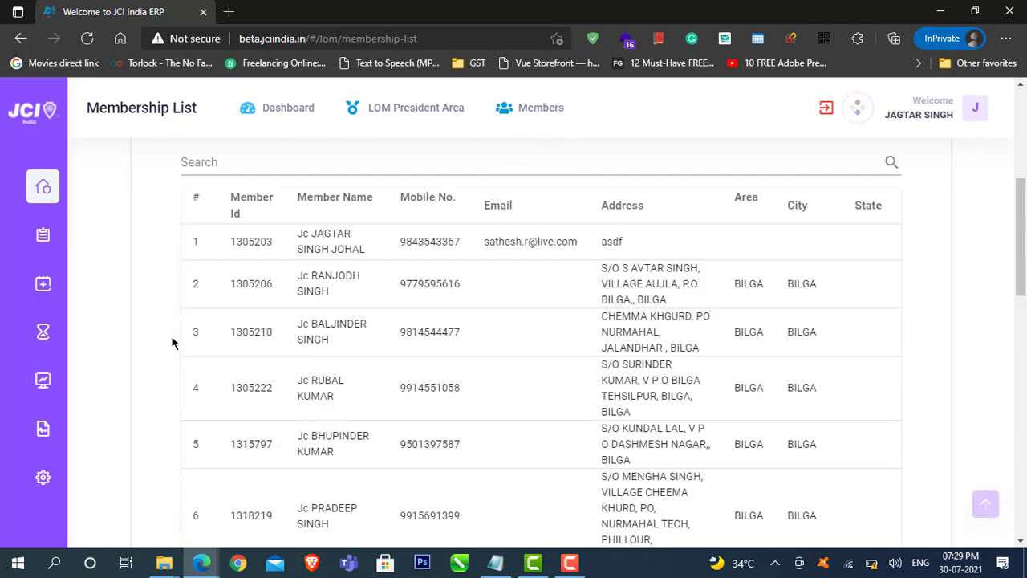
{"action": "scroll", "coordinate": [170, 344], "scroll_direction": "down", "scroll_amount": 1}
{"action": "scroll", "coordinate": [169, 343], "scroll_direction": "down", "scroll_amount": 3}
{"action": "scroll", "coordinate": [166, 343], "scroll_direction": "down", "scroll_amount": 3}
{"action": "scroll", "coordinate": [165, 343], "scroll_direction": "down", "scroll_amount": 1}
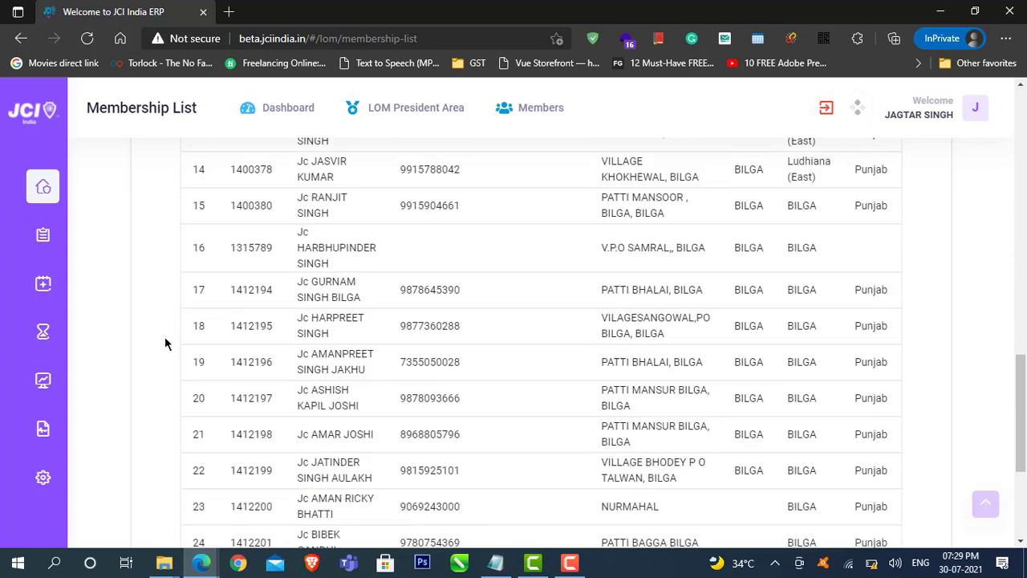
{"action": "scroll", "coordinate": [164, 344], "scroll_direction": "down", "scroll_amount": 3}
{"action": "left_click_drag", "start_coordinate": [297, 374], "coordinate": [381, 375]}
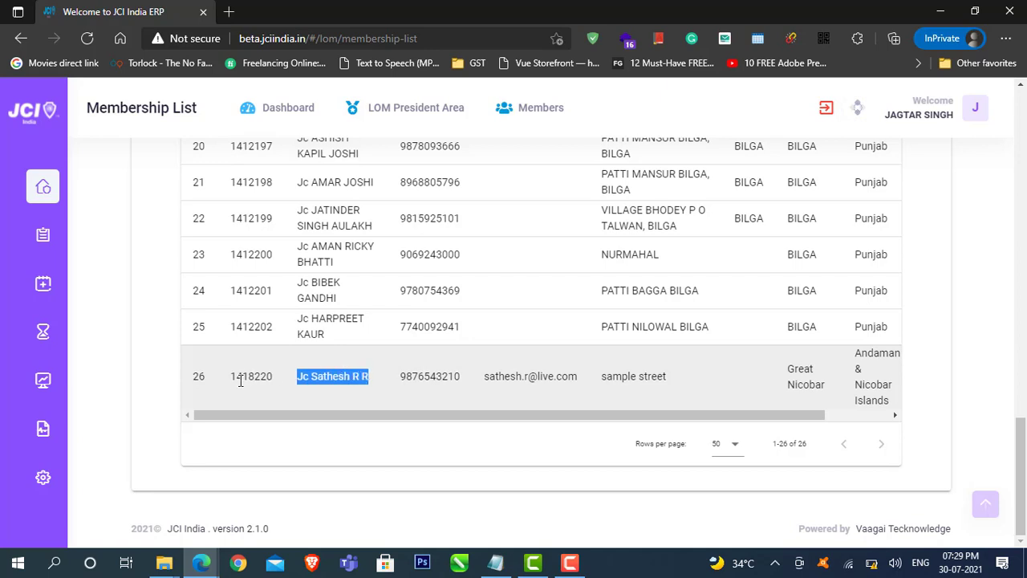
{"action": "left_click_drag", "start_coordinate": [231, 377], "coordinate": [275, 377]}
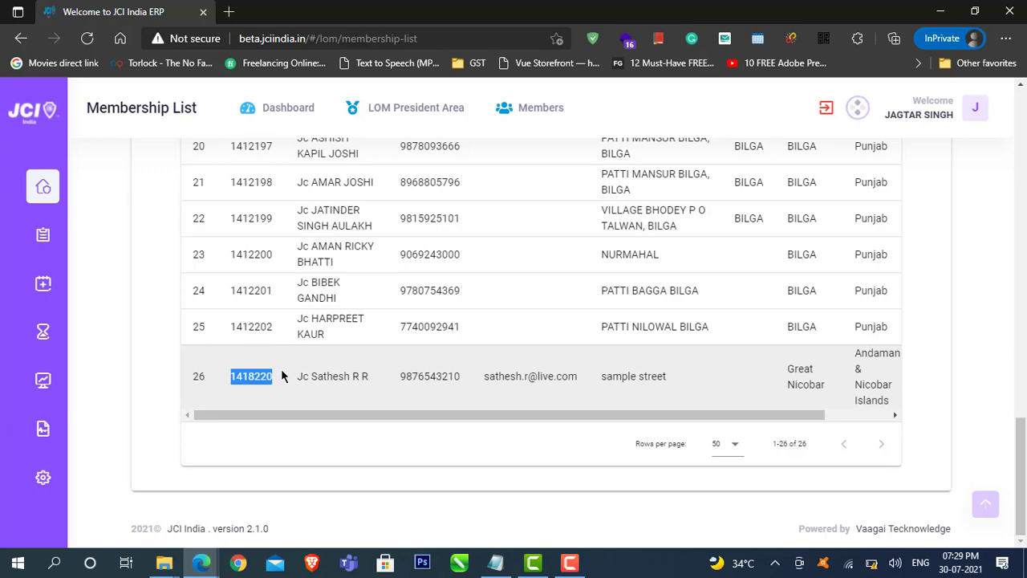
{"action": "scroll", "coordinate": [280, 375], "scroll_direction": "up", "scroll_amount": 7}
{"action": "scroll", "coordinate": [281, 369], "scroll_direction": "up", "scroll_amount": 5}
{"action": "scroll", "coordinate": [280, 362], "scroll_direction": "up", "scroll_amount": 3}
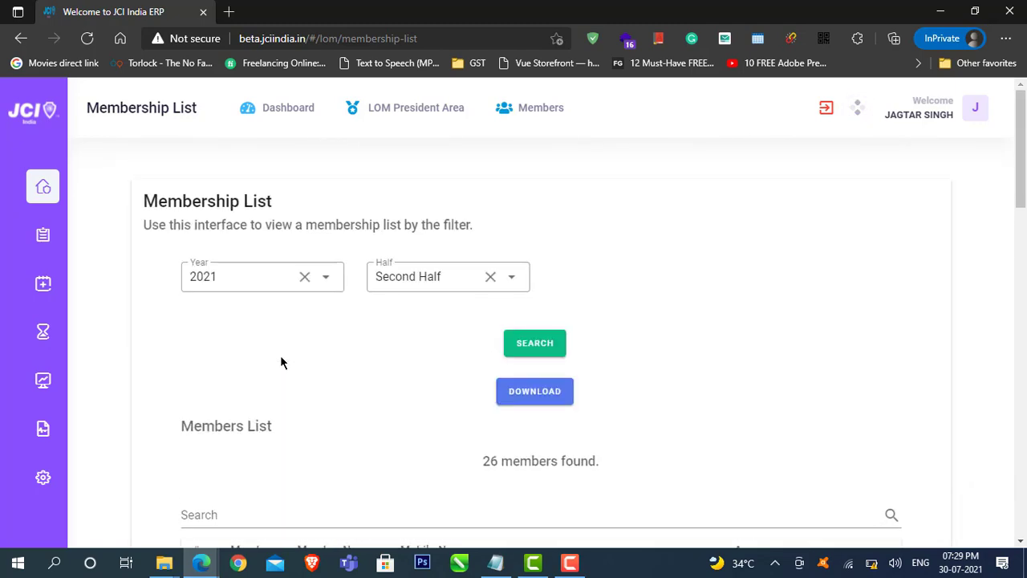